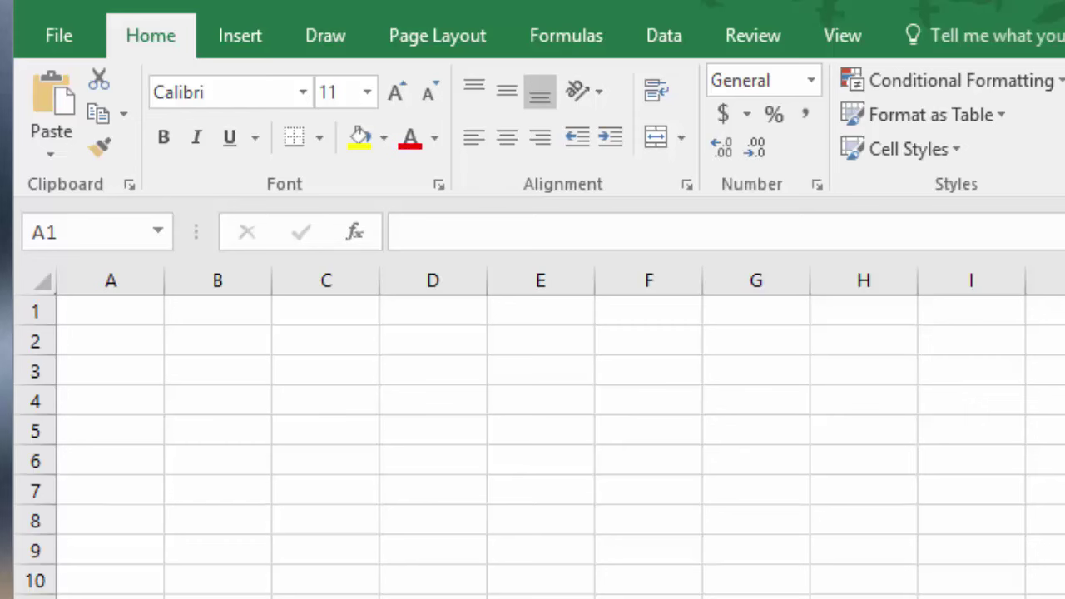
Enter the label 'Delta t' with value 5 in A1:B1, and 'P' with value 0.01 in C1:D1.
left_click(91, 310)
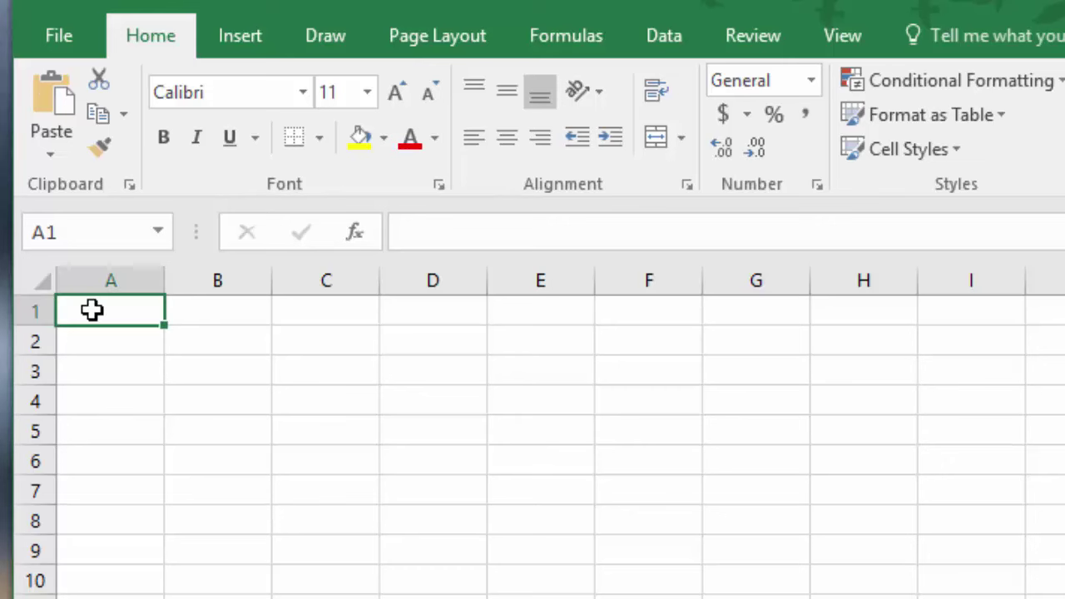
type("Del")
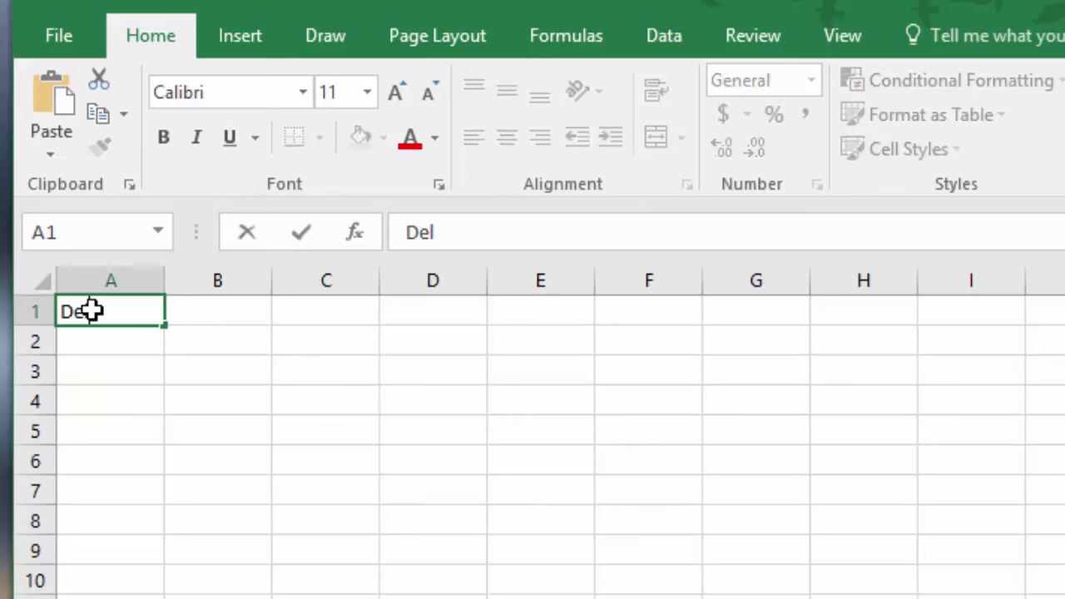
type("ta t")
left_click(197, 311)
type("5")
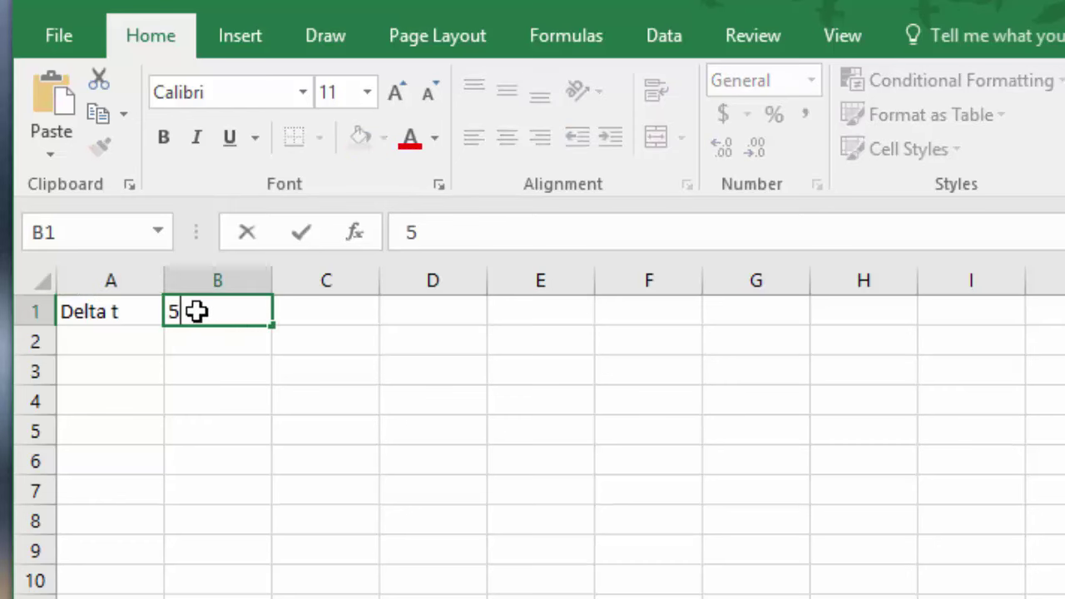
left_click(301, 312)
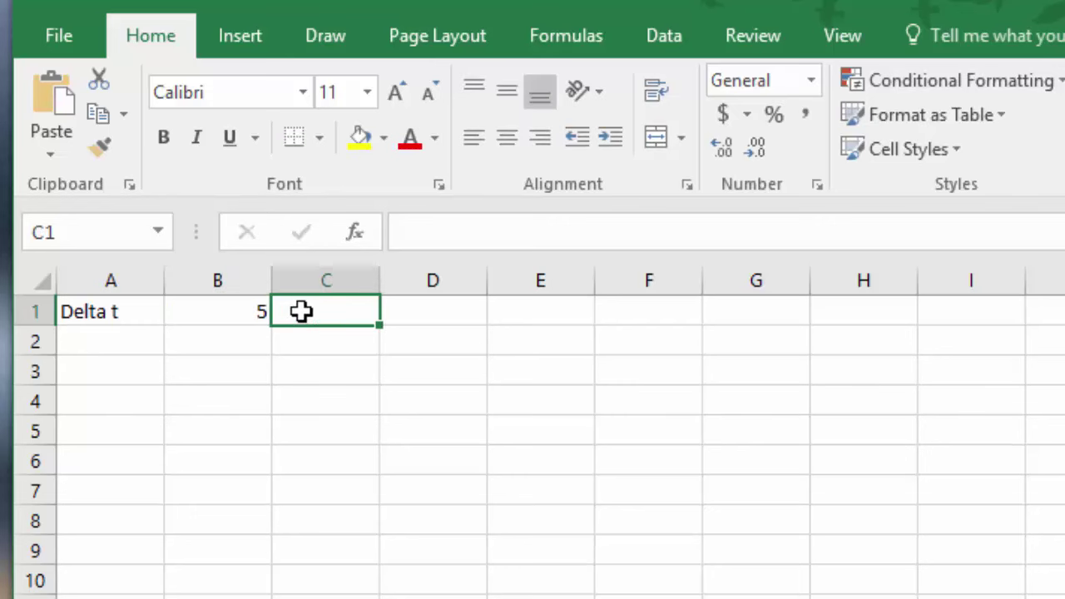
type("P")
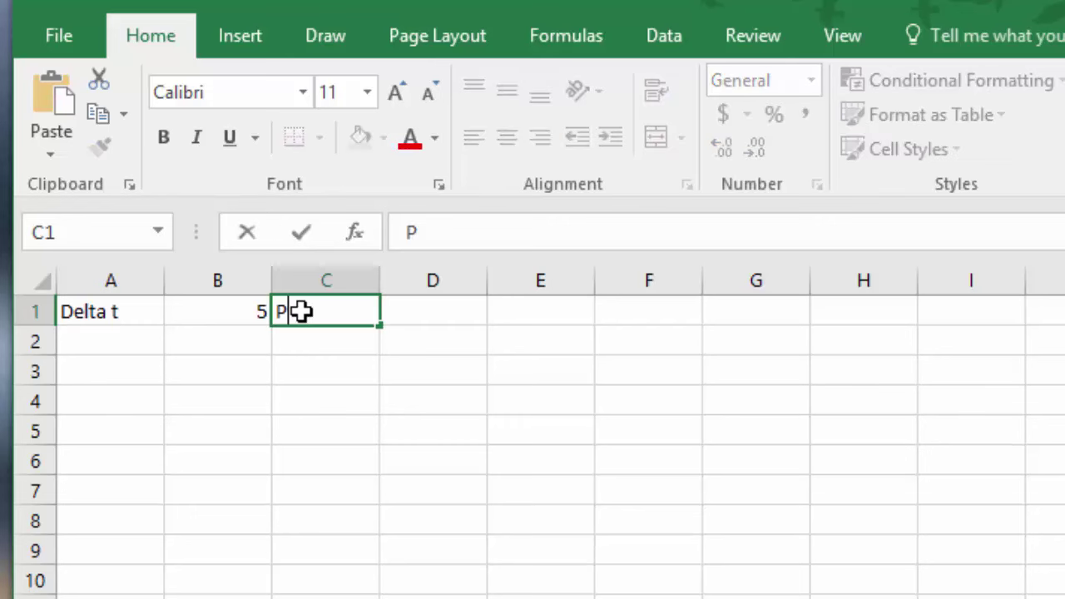
left_click(431, 314)
type("0.01")
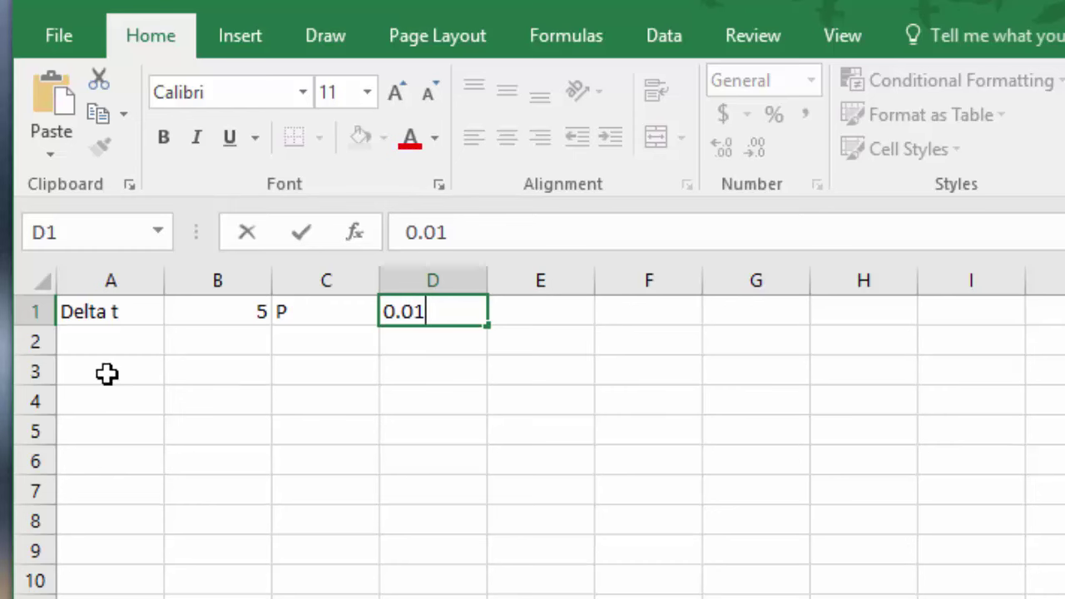
left_click(105, 376)
left_click(106, 343)
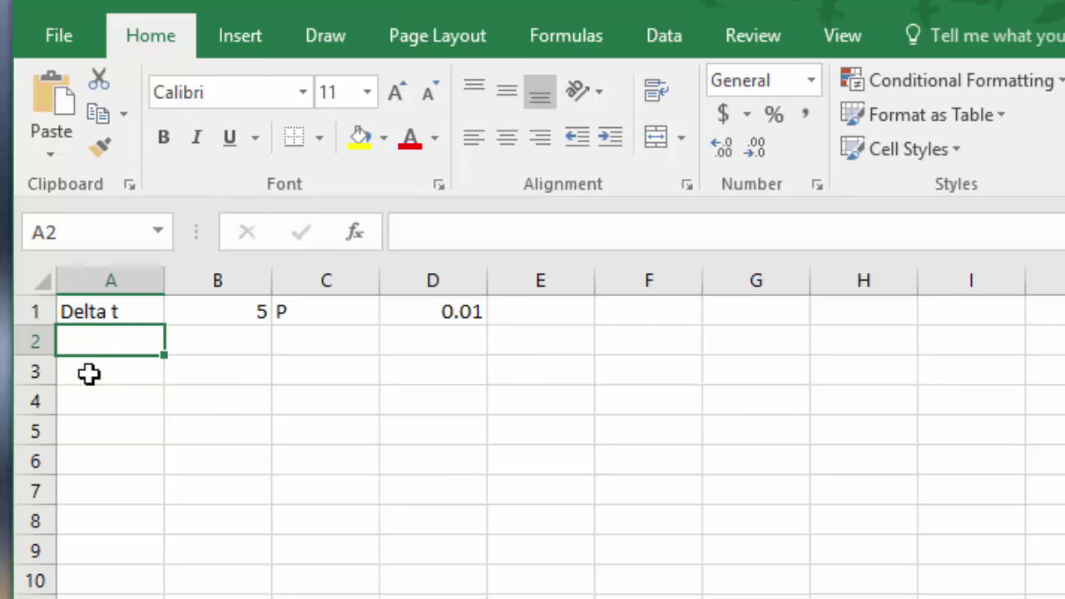
Type the headers t, N and decay rate in A3:C3, and 0 in A4.
left_click(89, 374)
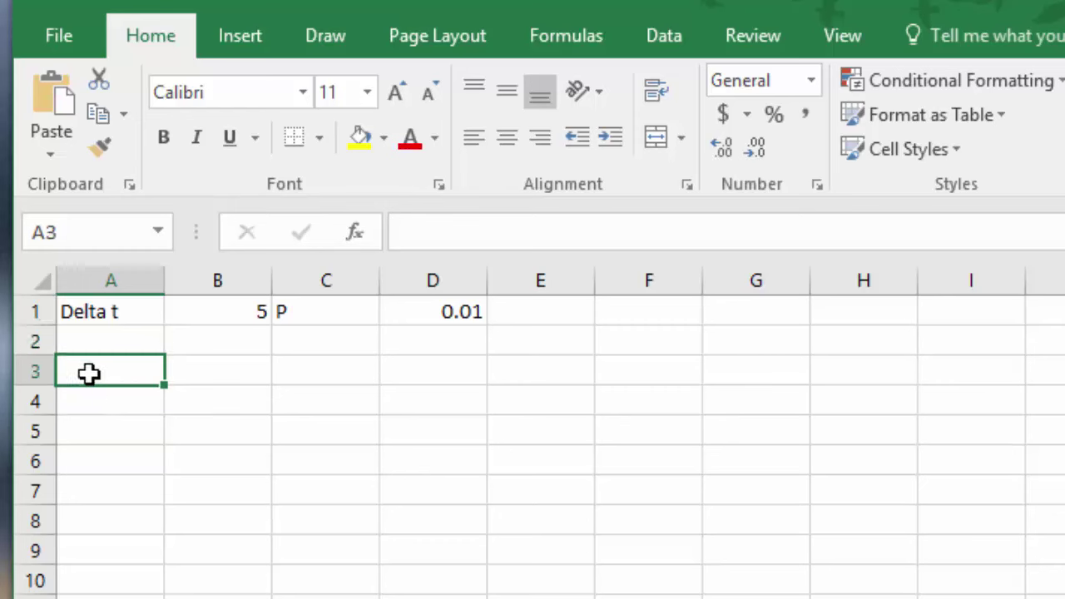
type("t")
left_click(196, 363)
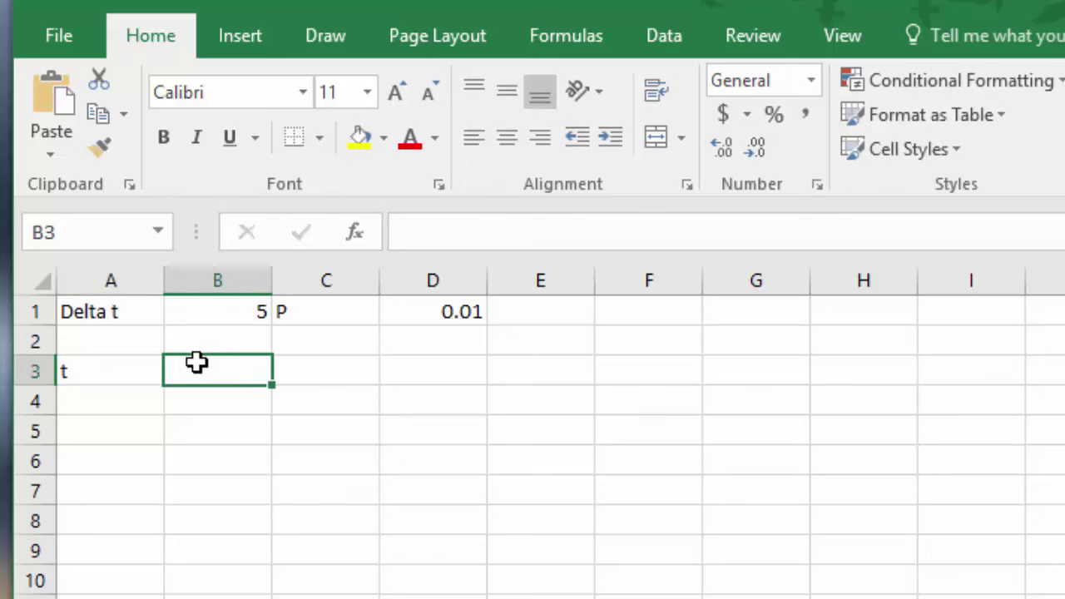
type("N")
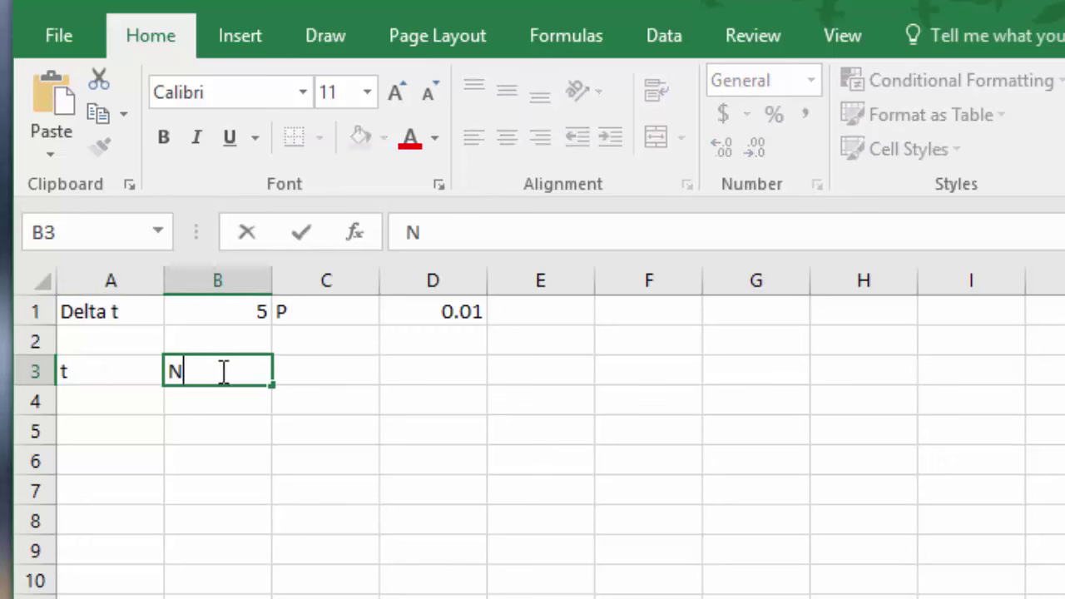
left_click(285, 376)
type("decay rate")
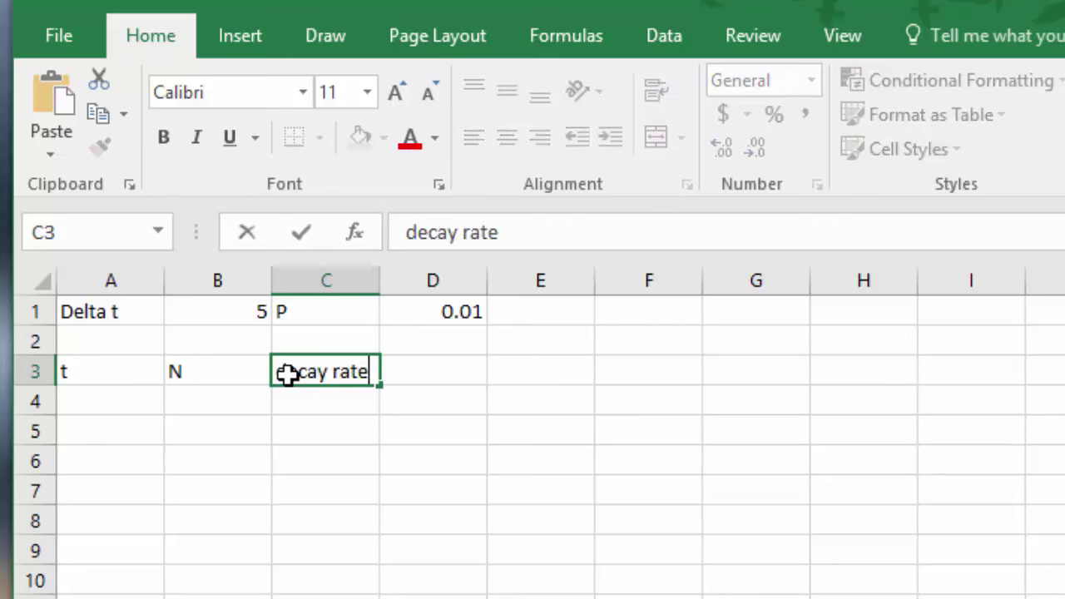
left_click(100, 403)
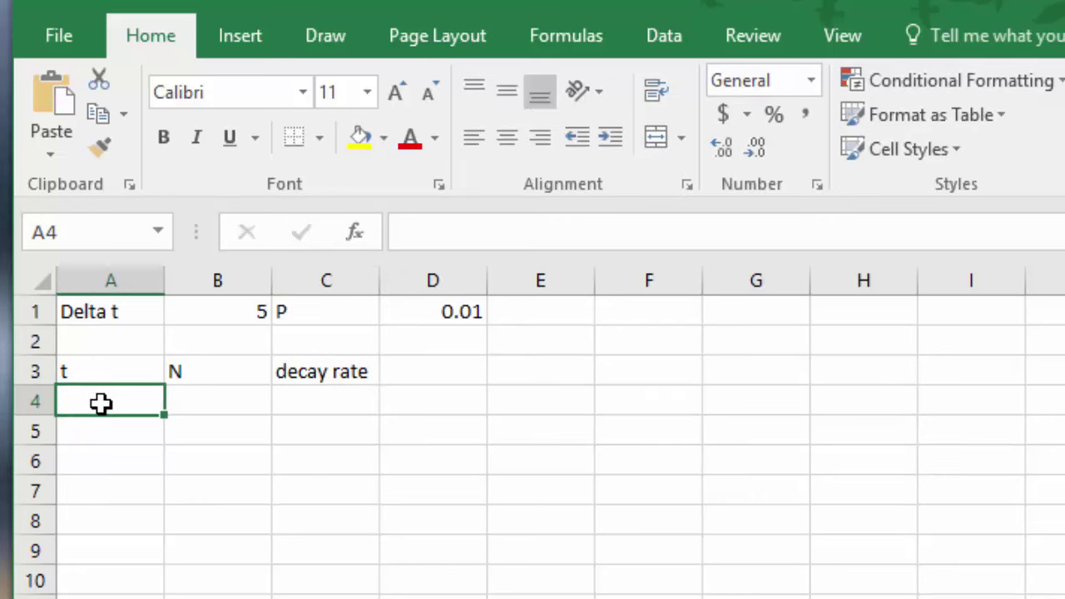
type("0")
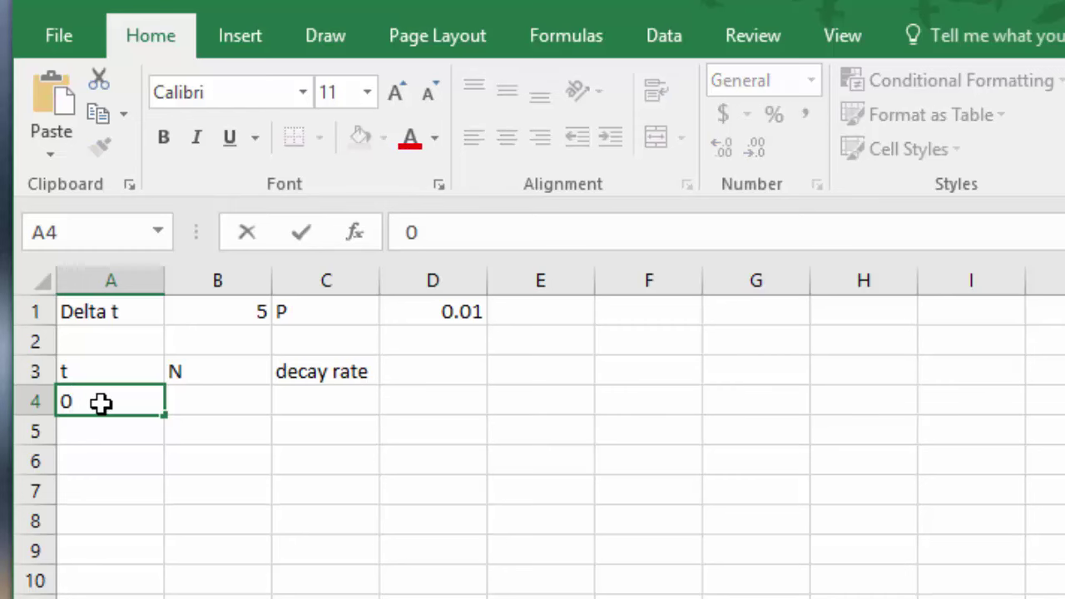
Enter =A4+$B$1 in A5 so the next time value reads 5.
key("Return")
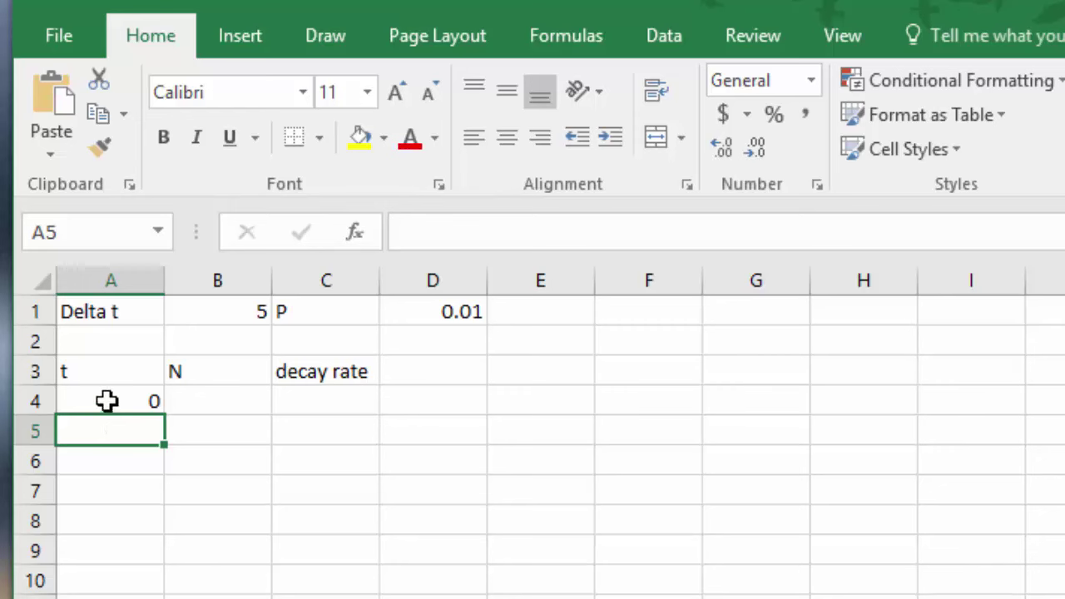
double_click(109, 430)
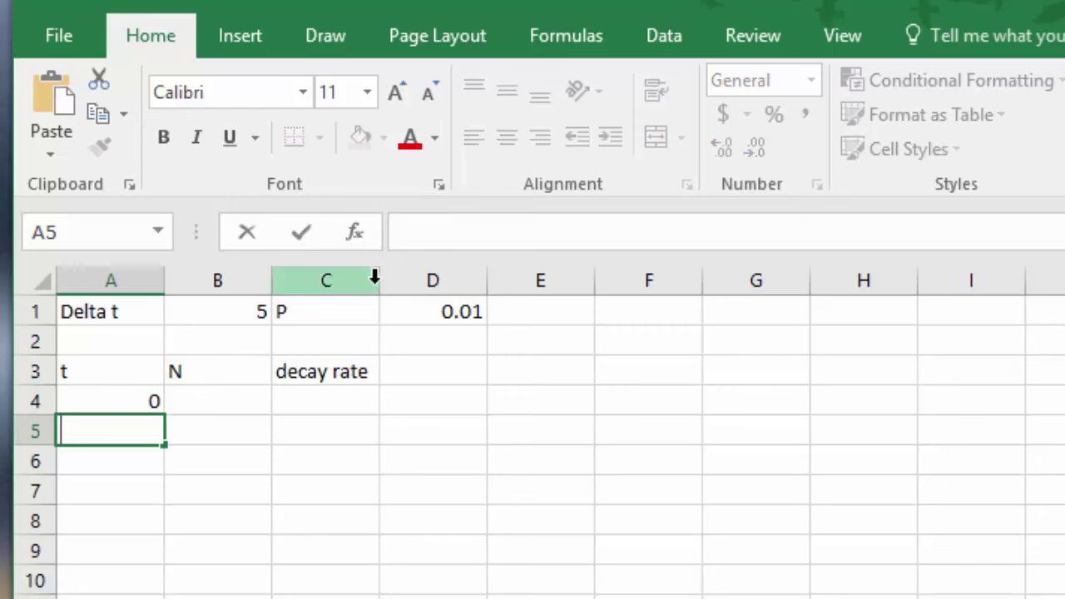
left_click(118, 402)
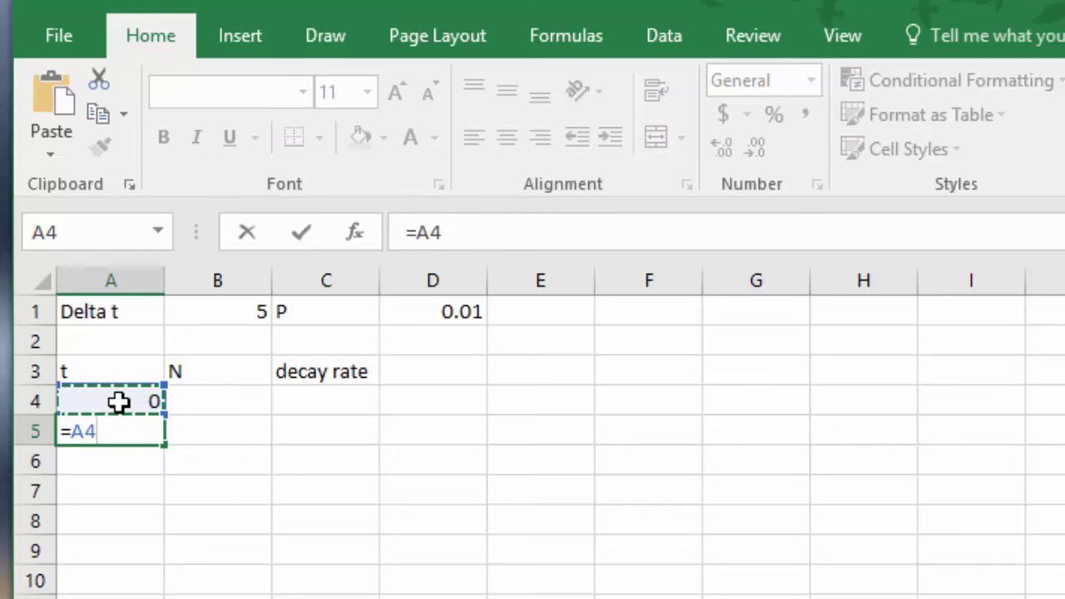
type("+")
left_click(233, 314)
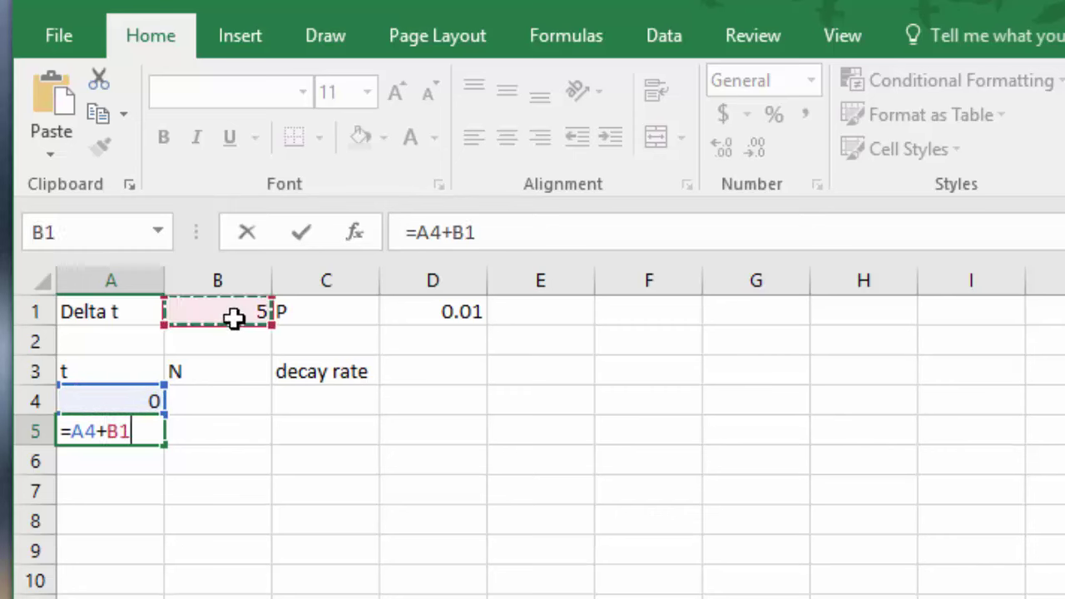
left_click(451, 232)
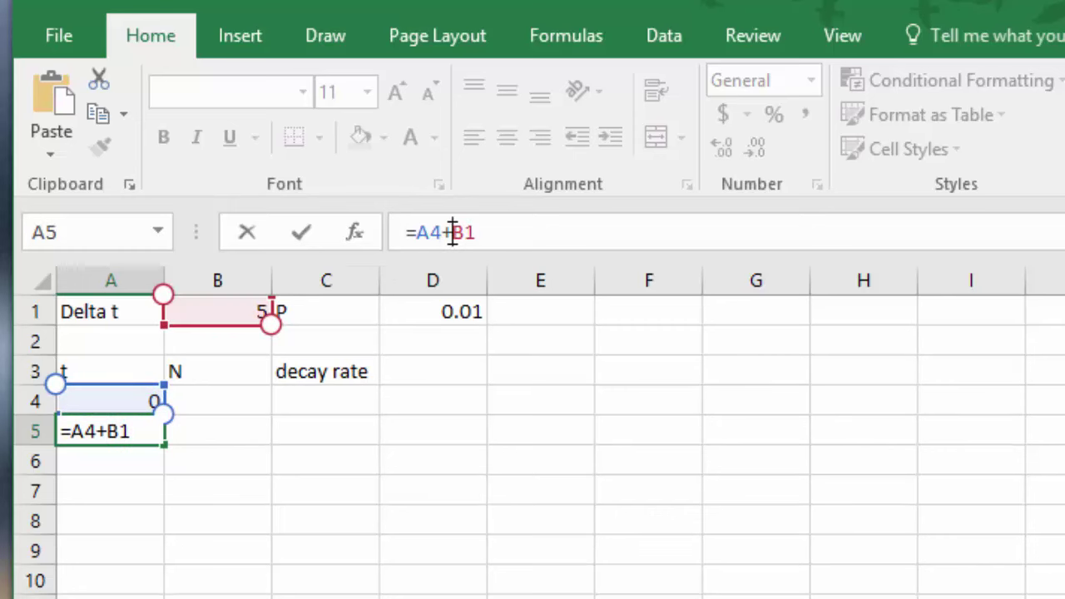
type("4")
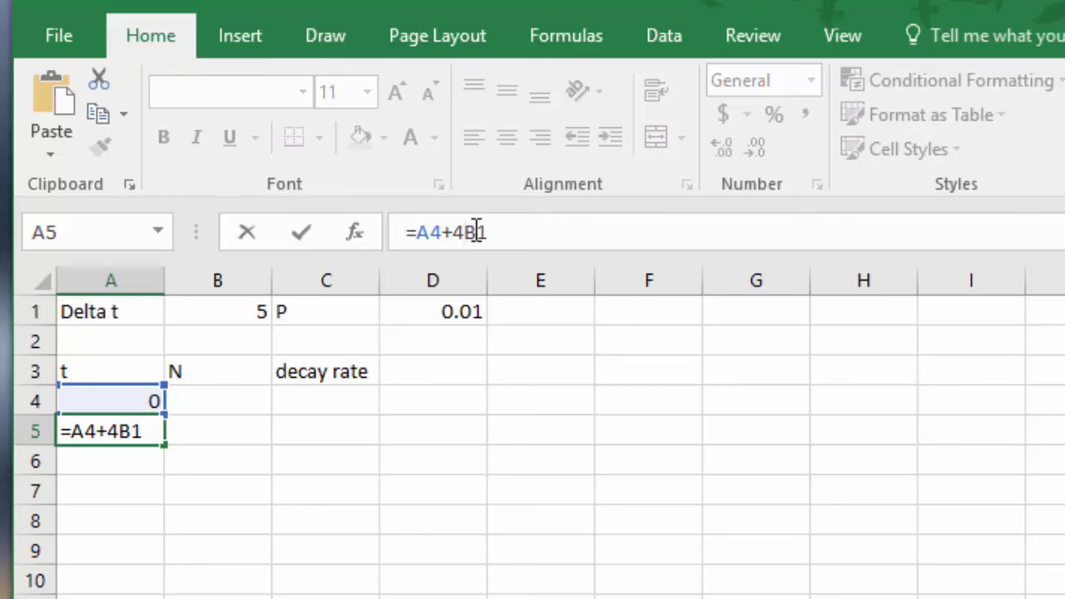
key("BackSpace")
type("$")
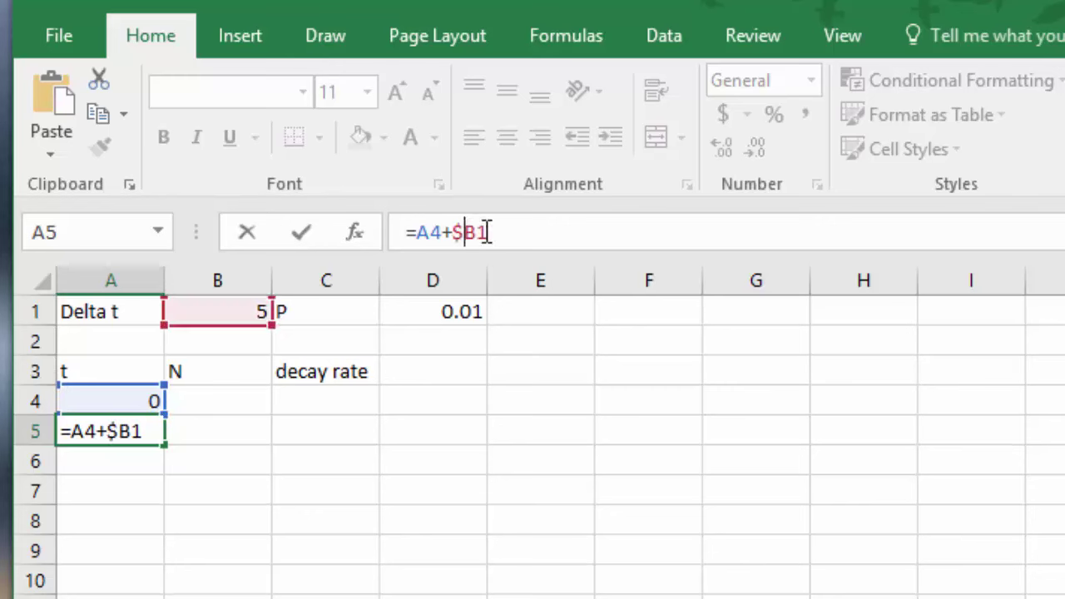
left_click(477, 233)
type("$")
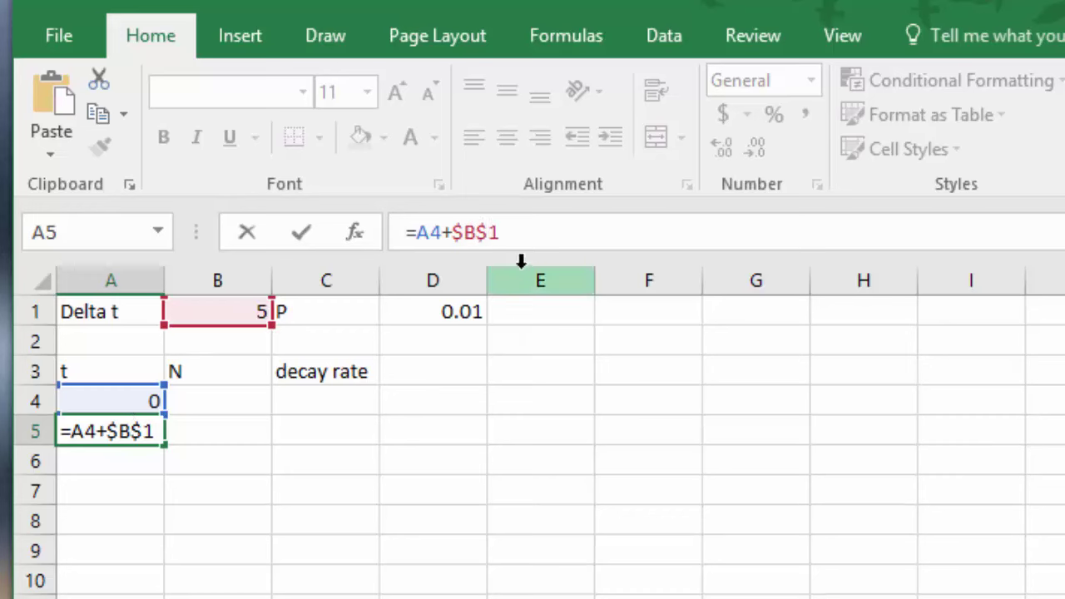
key("Return")
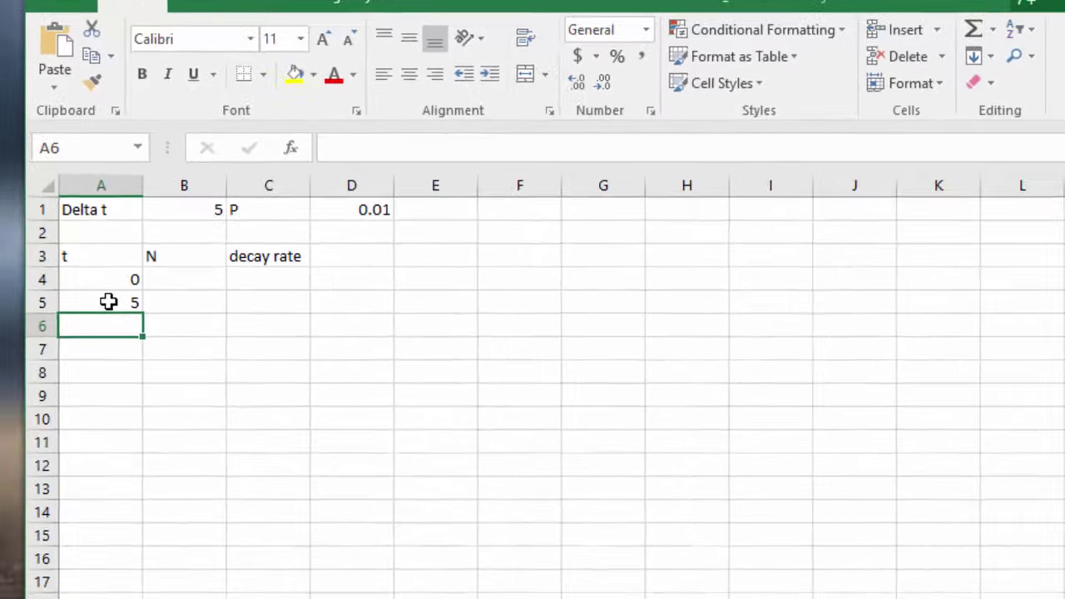
Fill the A5 time formula down to A84, giving times up to 400.
left_click(108, 301)
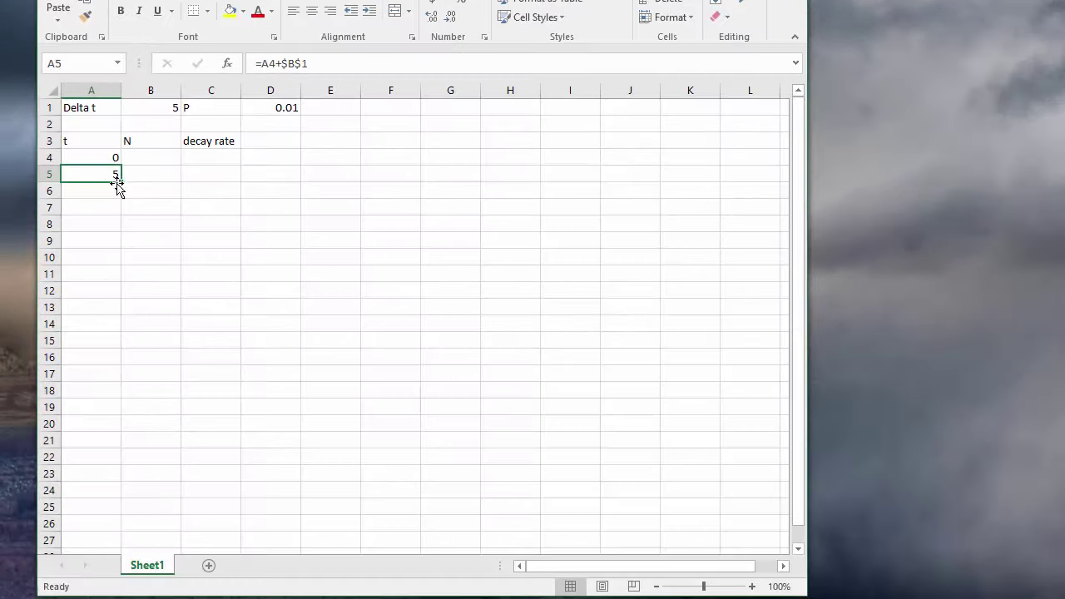
left_click_drag(120, 180, 108, 505)
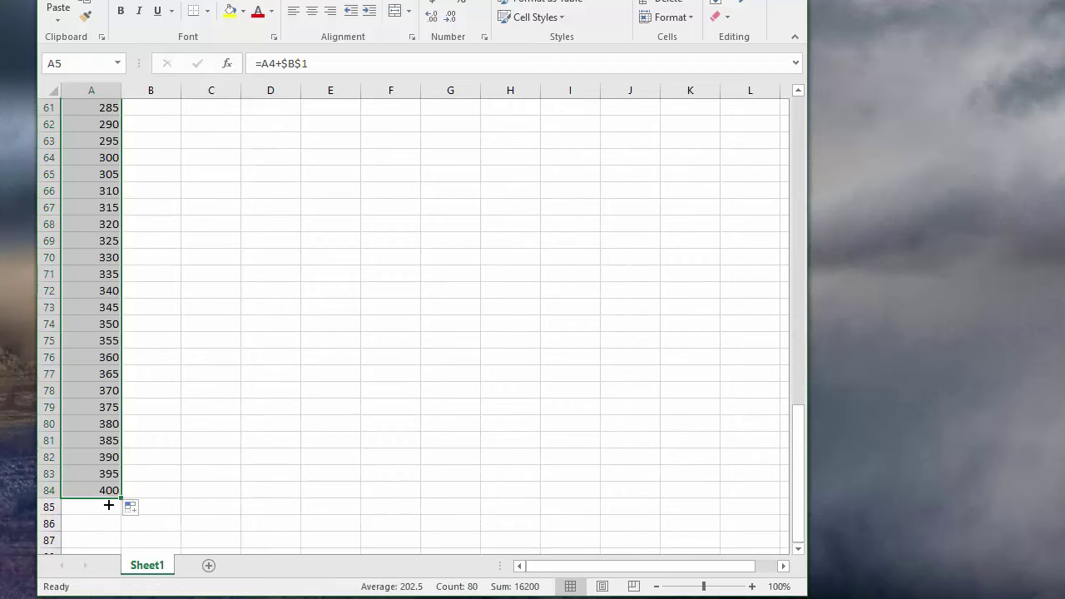
left_click_drag(798, 437, 767, 65)
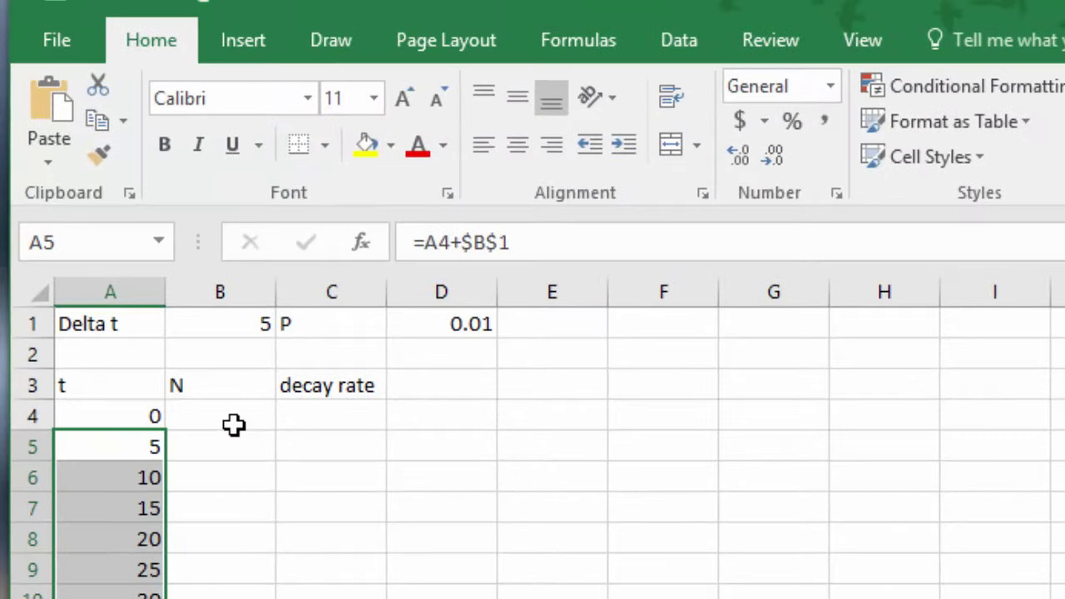
Enter the initial N value of 100000 in B4.
left_click(158, 160)
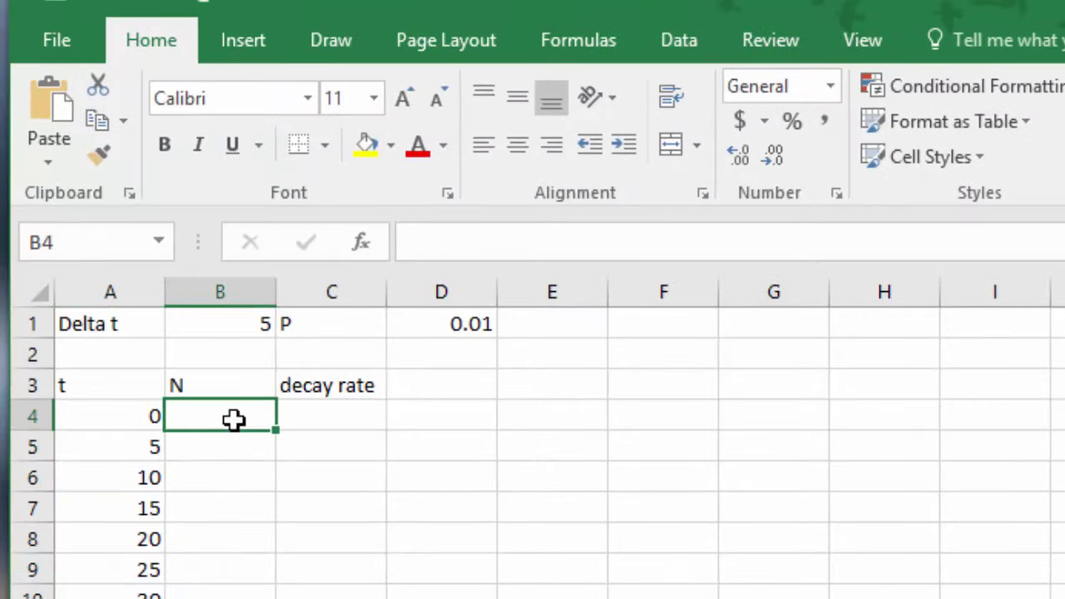
type("10000")
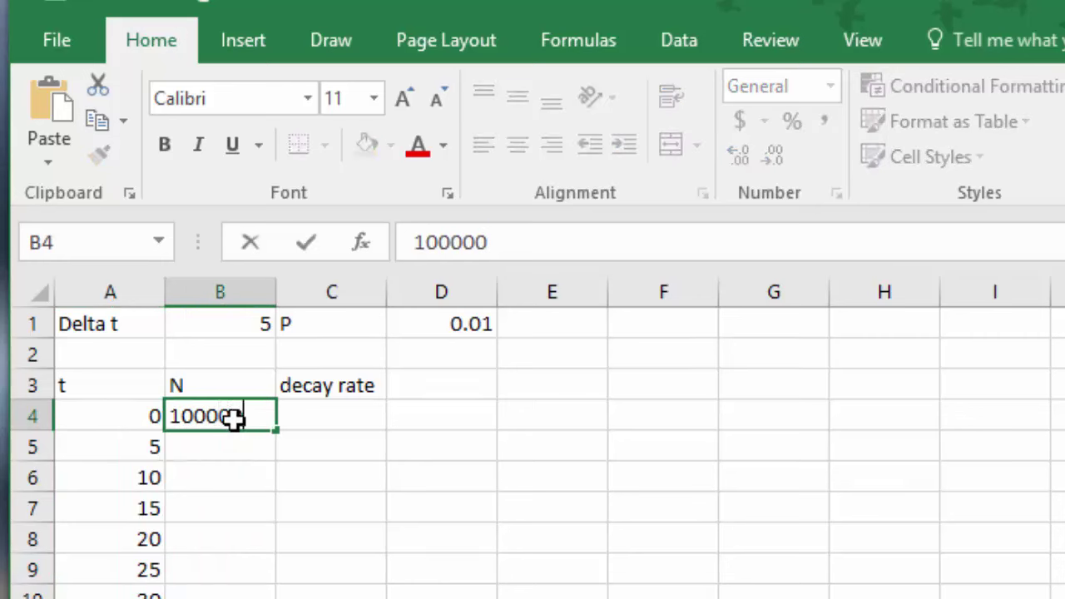
type("0")
left_click(322, 420)
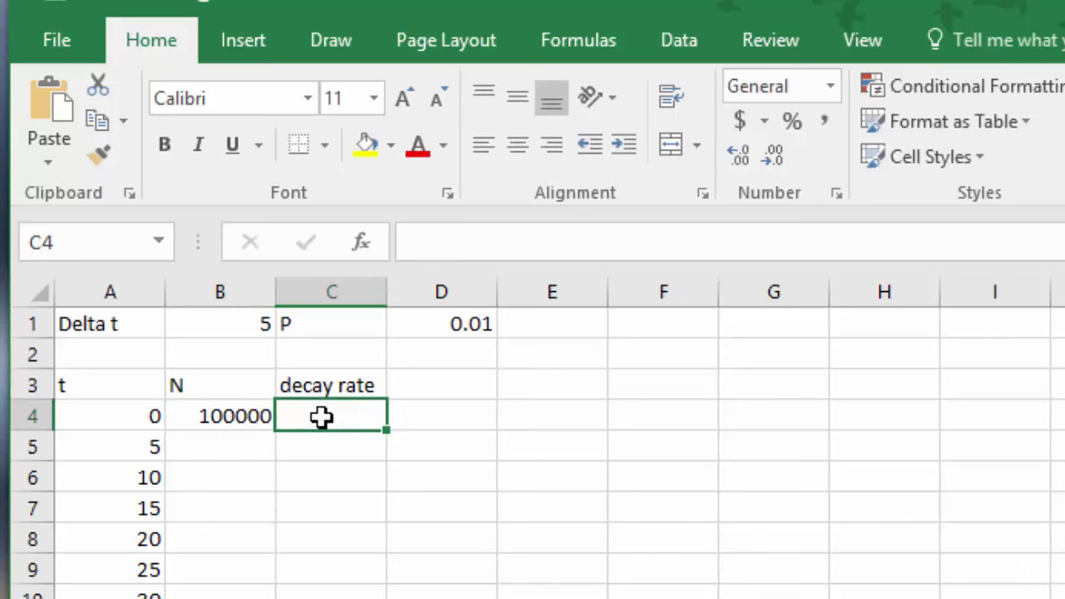
double_click(322, 419)
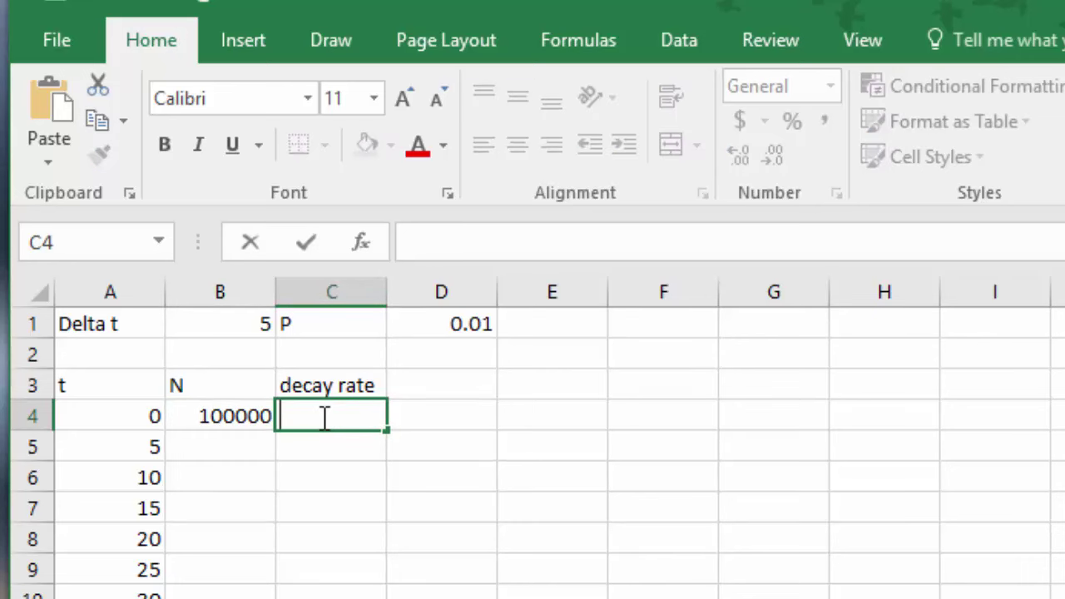
Enter =B4*$D$1*$B$1 in C4, giving a starting decay rate of 5000.
type("=")
left_click(240, 417)
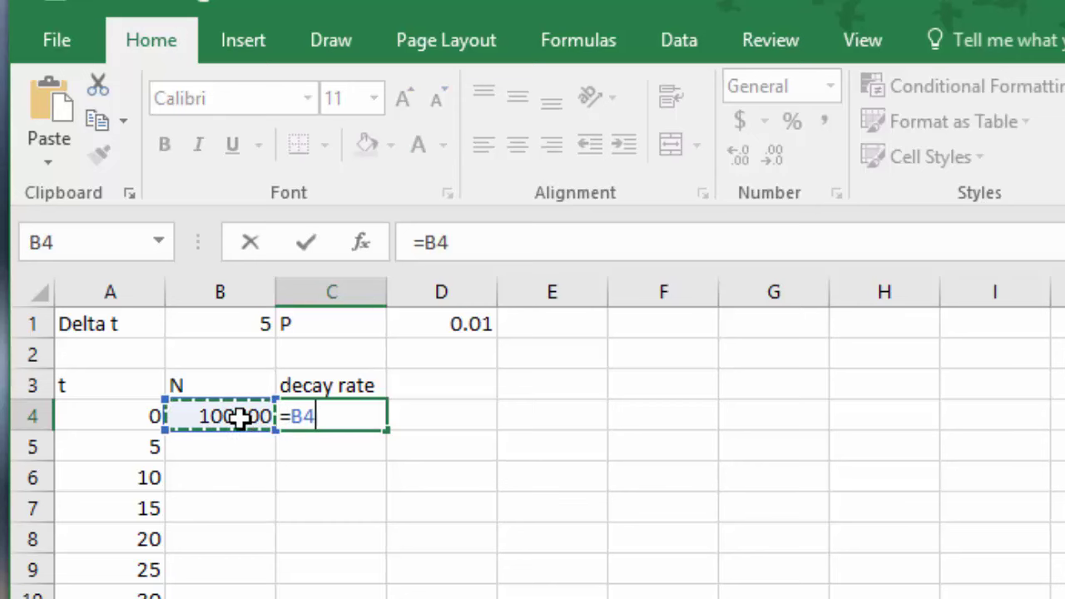
type("*")
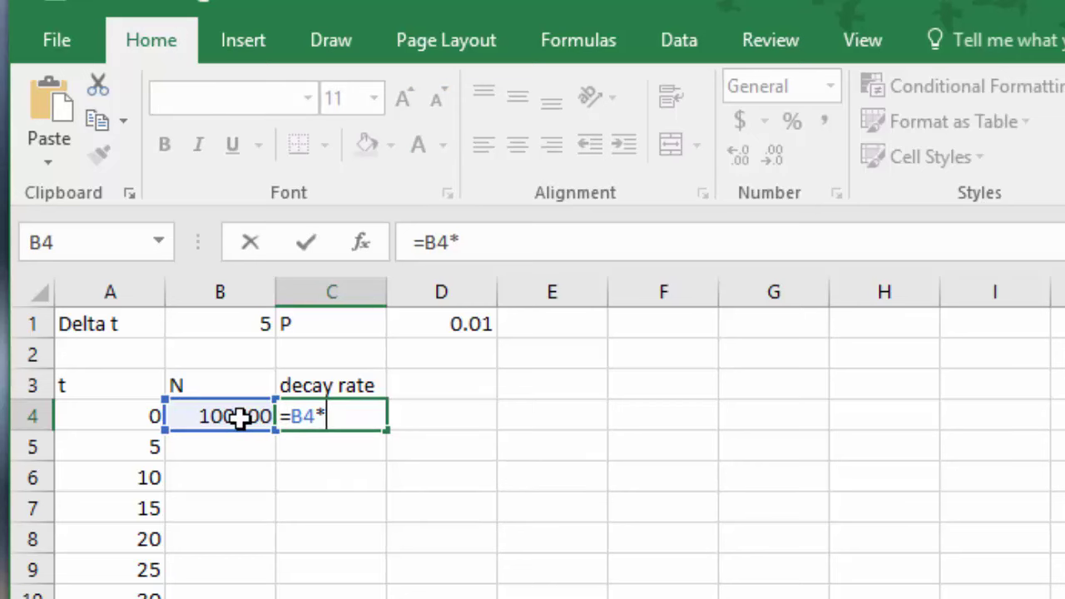
left_click(439, 325)
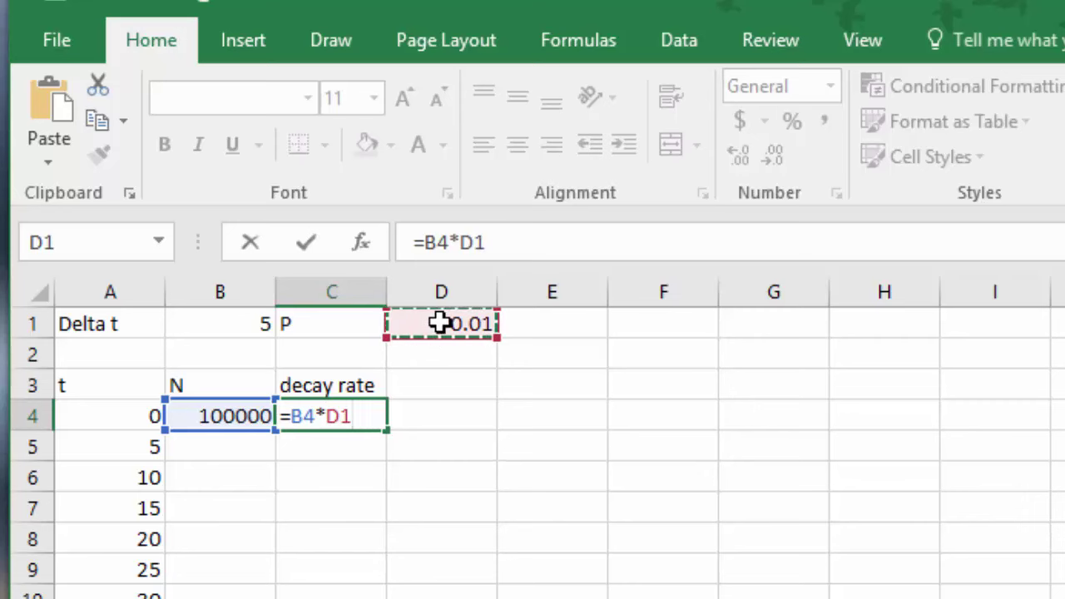
left_click(462, 242)
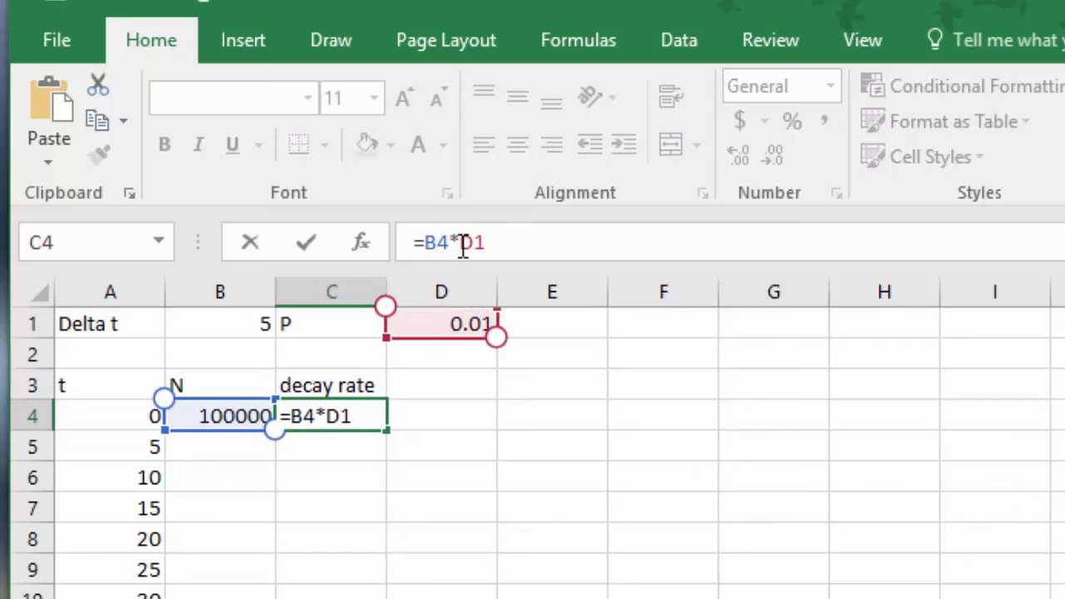
type("$D")
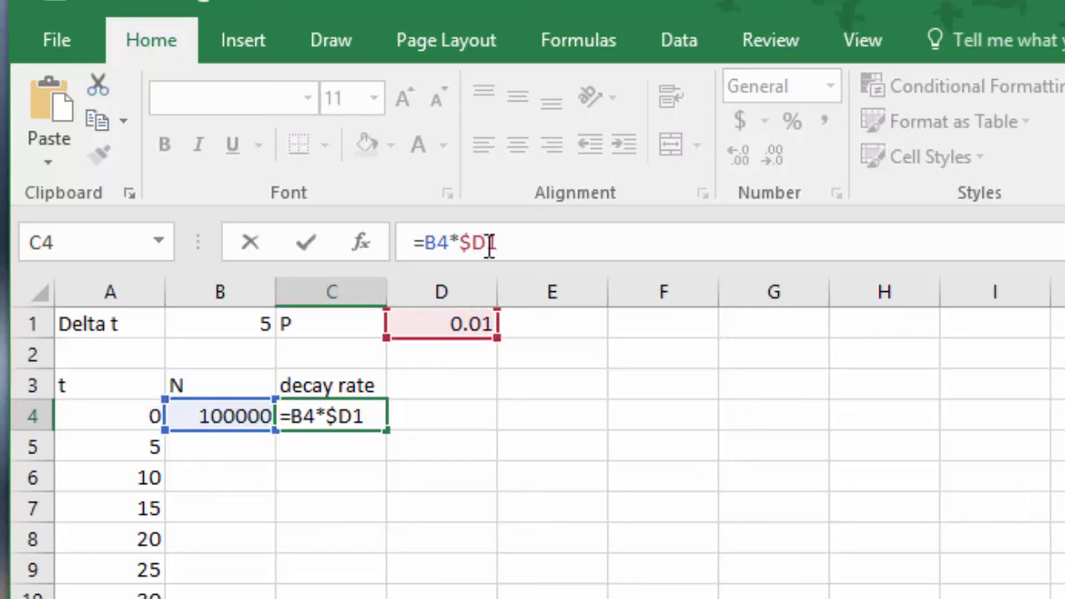
type("$1")
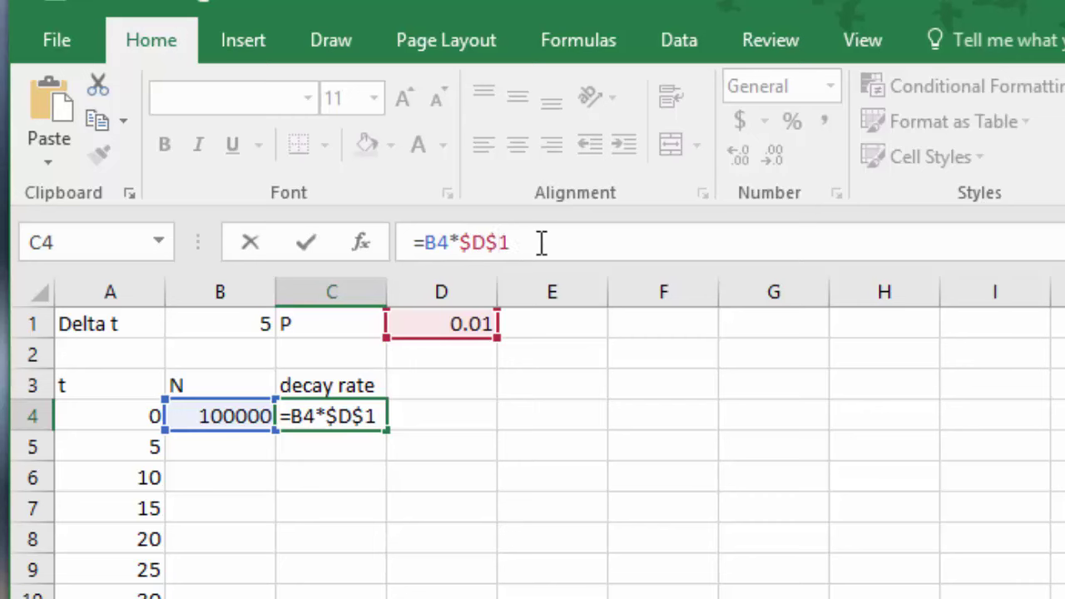
type("*")
left_click(221, 326)
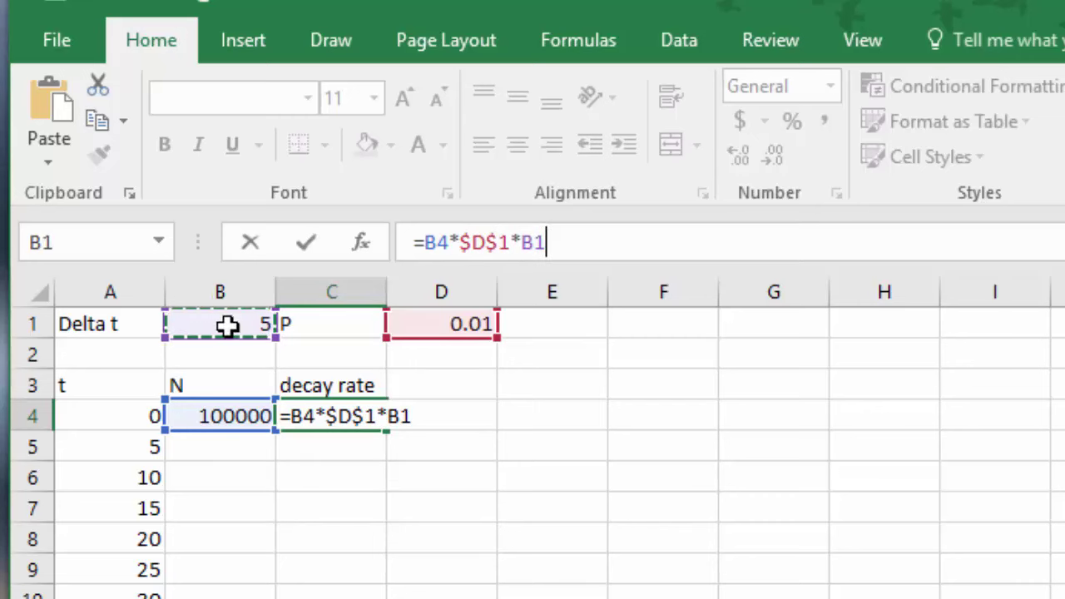
left_click(522, 242)
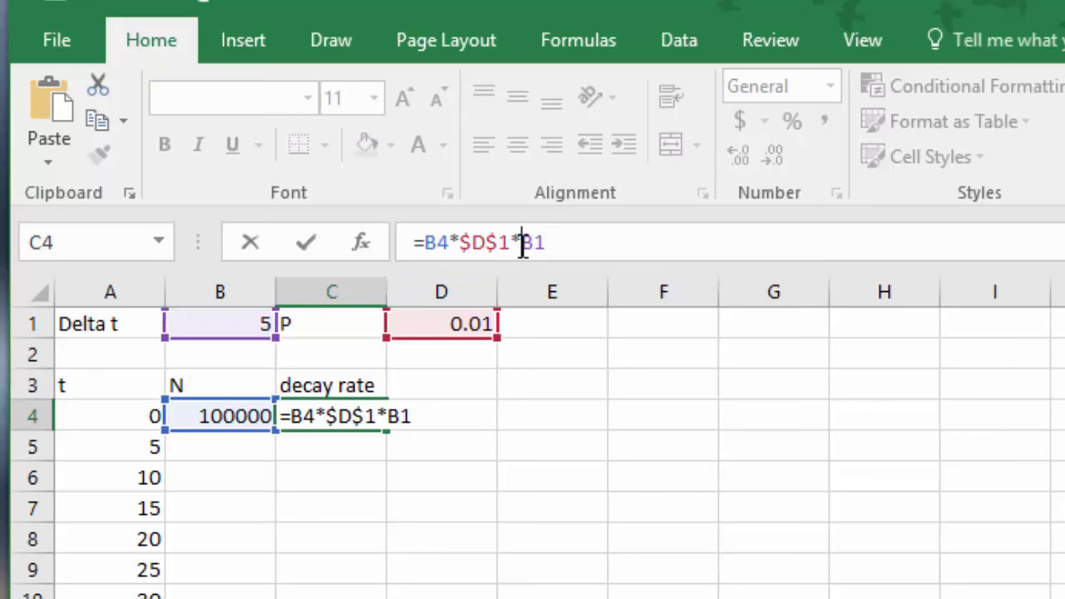
type("$")
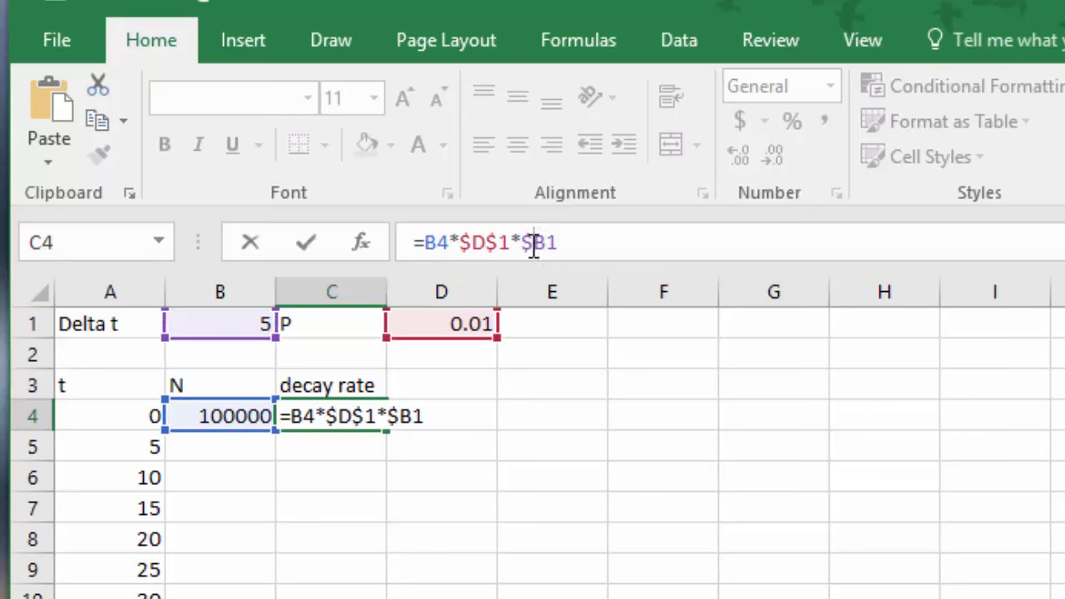
left_click(546, 242)
type("$")
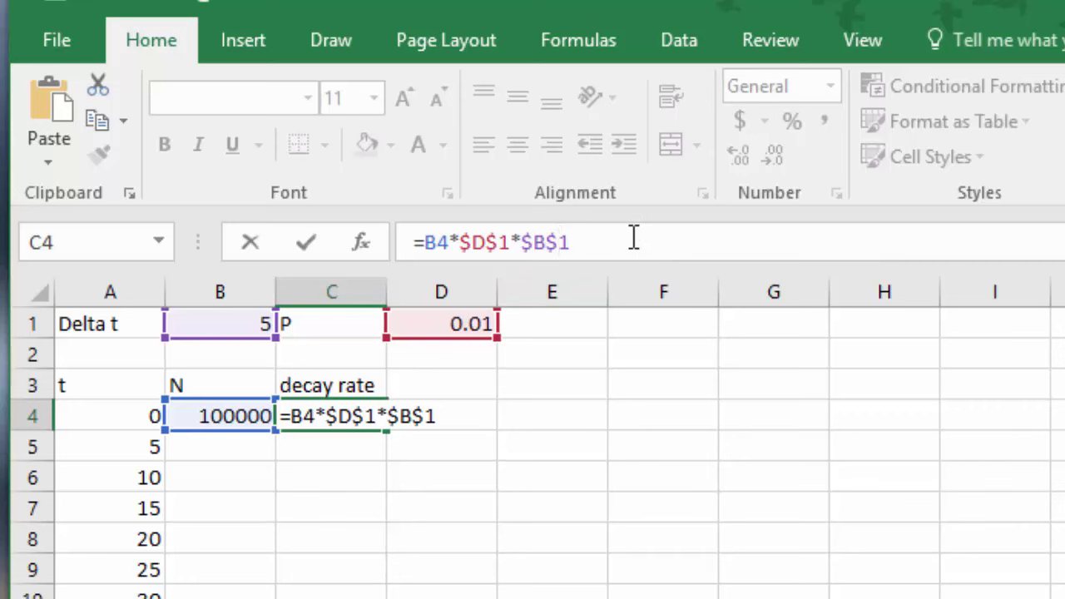
key("Return")
Enter =B4-C4 in B5 so N at t=5 shows 95000.
left_click(218, 446)
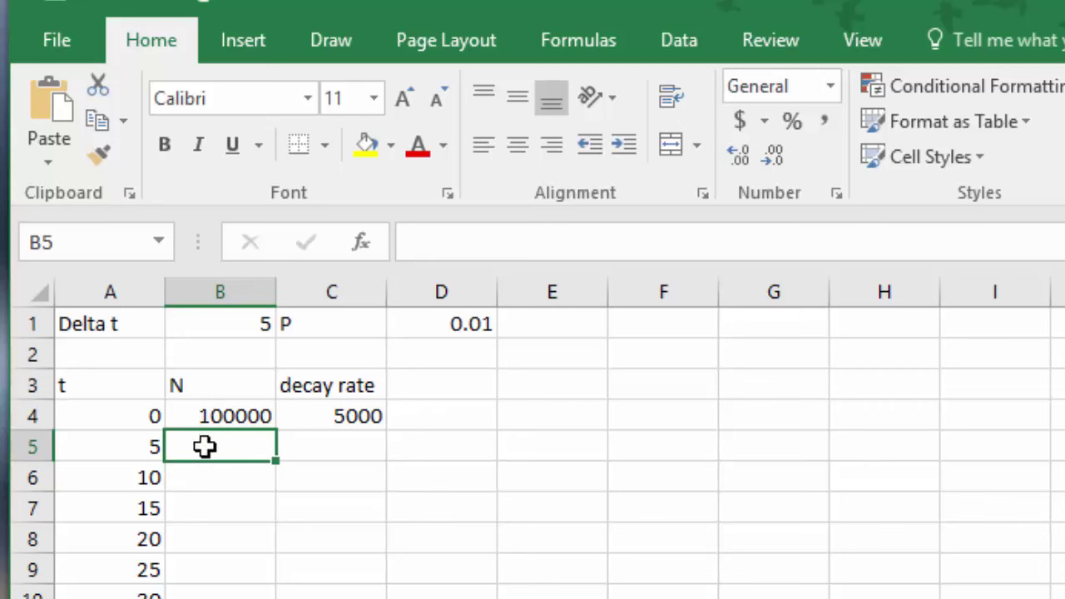
double_click(208, 447)
type("=")
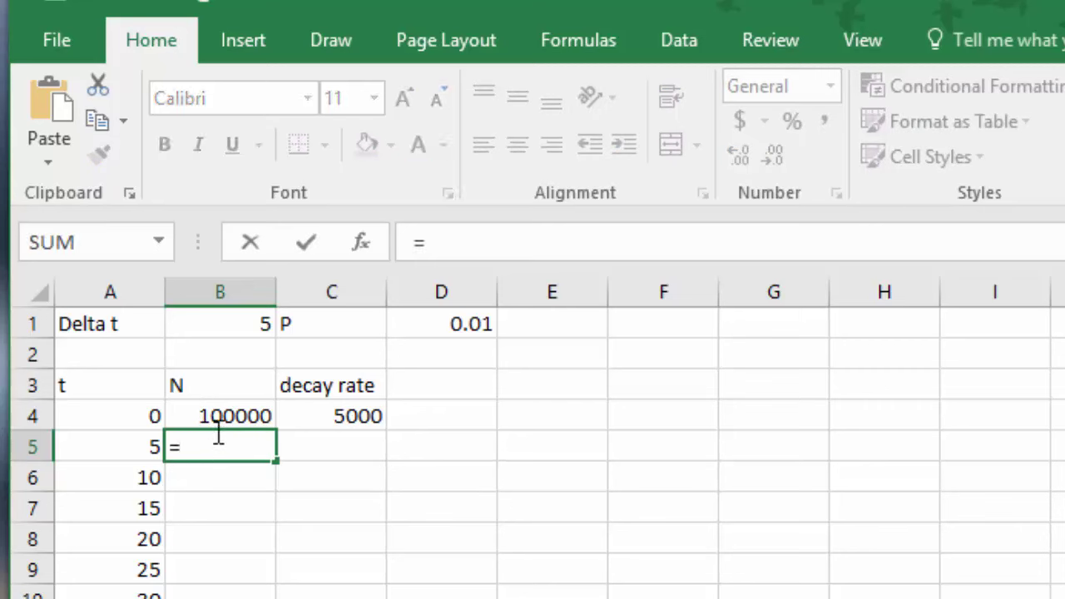
left_click(220, 416)
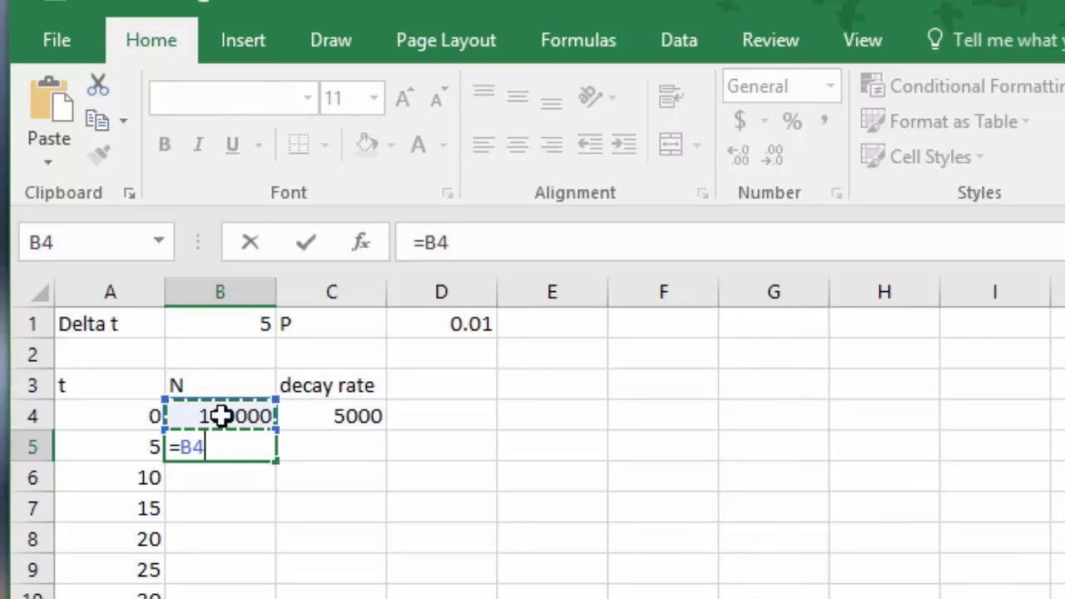
type("-")
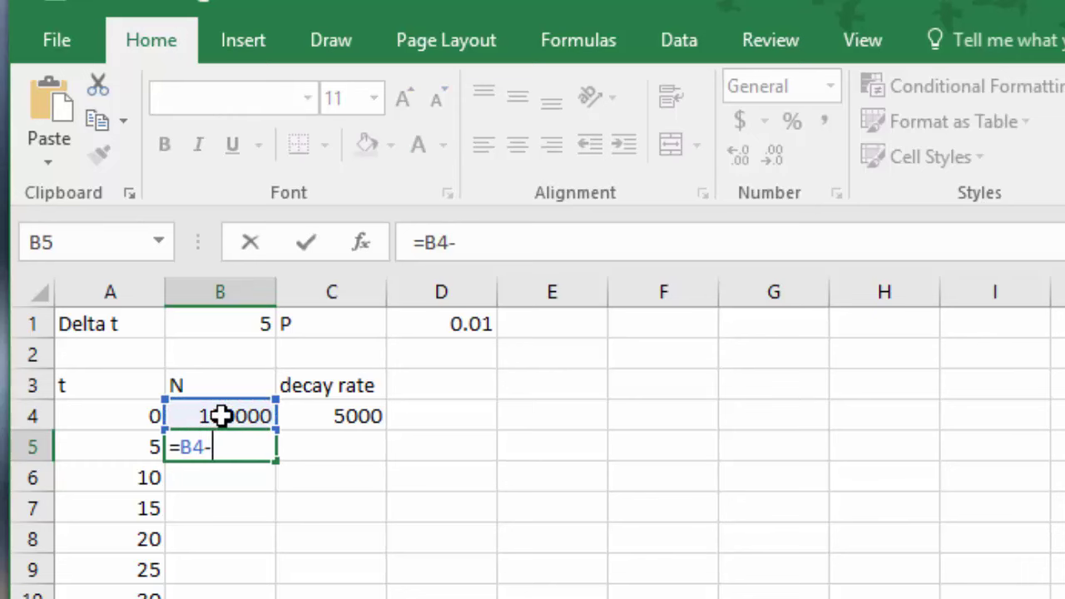
left_click(310, 416)
key("Return")
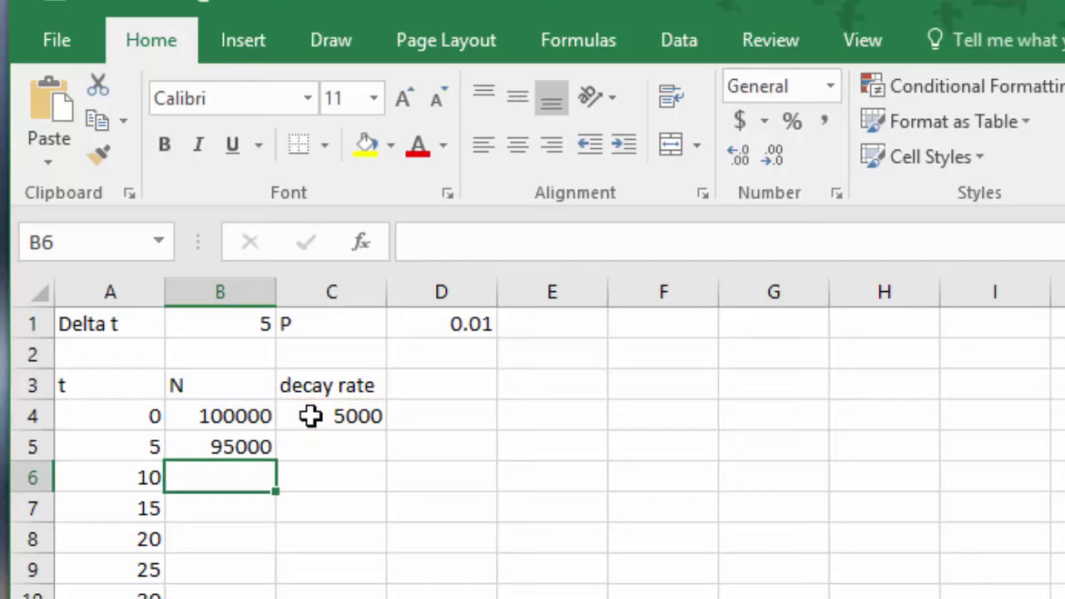
Copy the decay rate formula into C5, then fill B5:C5 down to row 84.
left_click(333, 447)
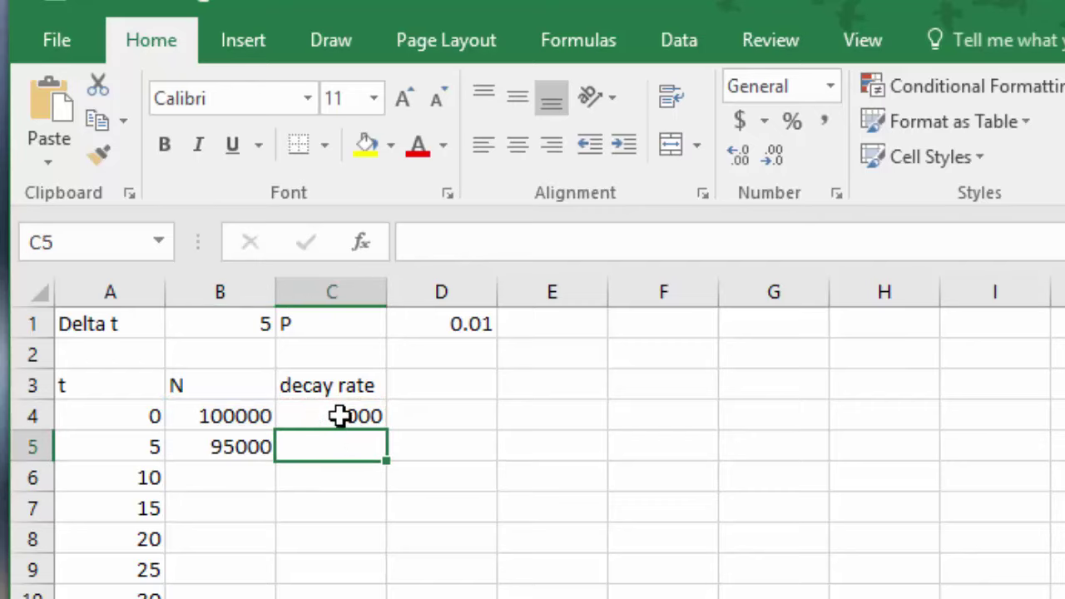
left_click(339, 416)
left_click_drag(386, 430, 385, 462)
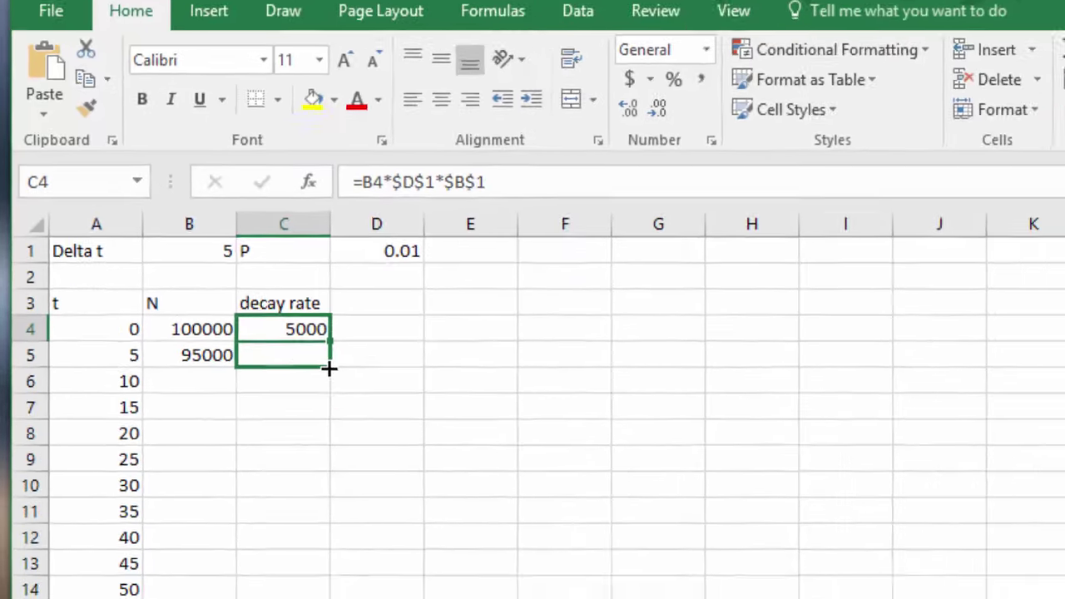
left_click_drag(329, 369, 331, 369)
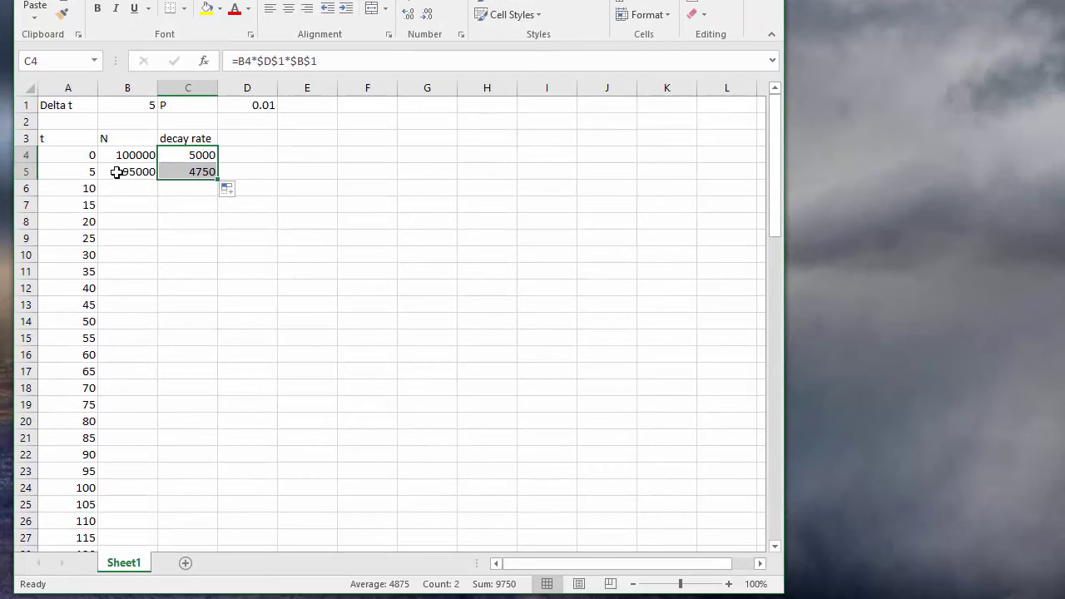
left_click_drag(117, 172, 206, 477)
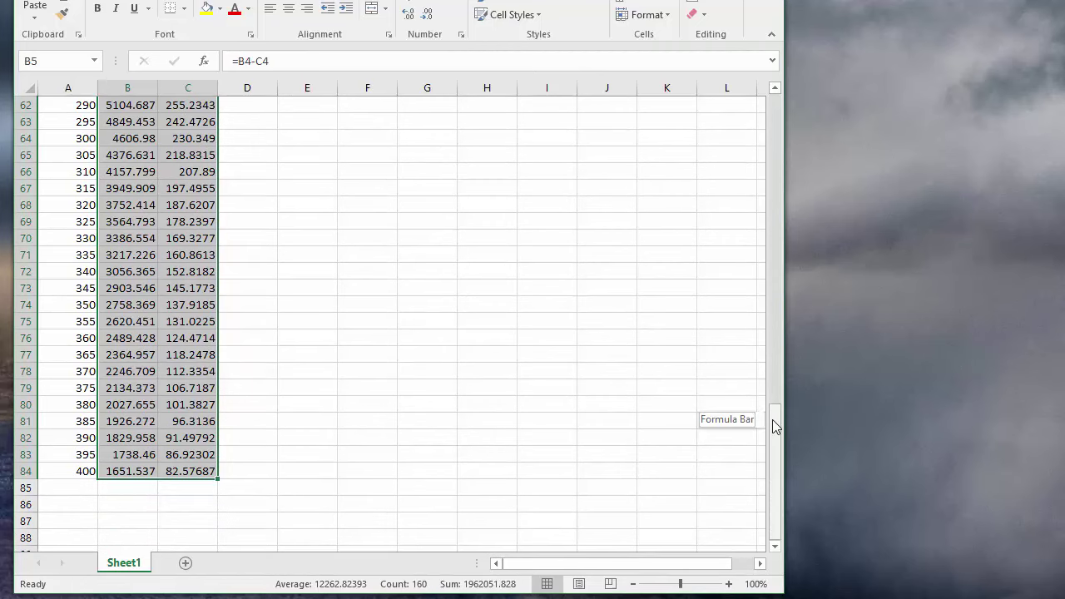
left_click_drag(774, 421, 737, 78)
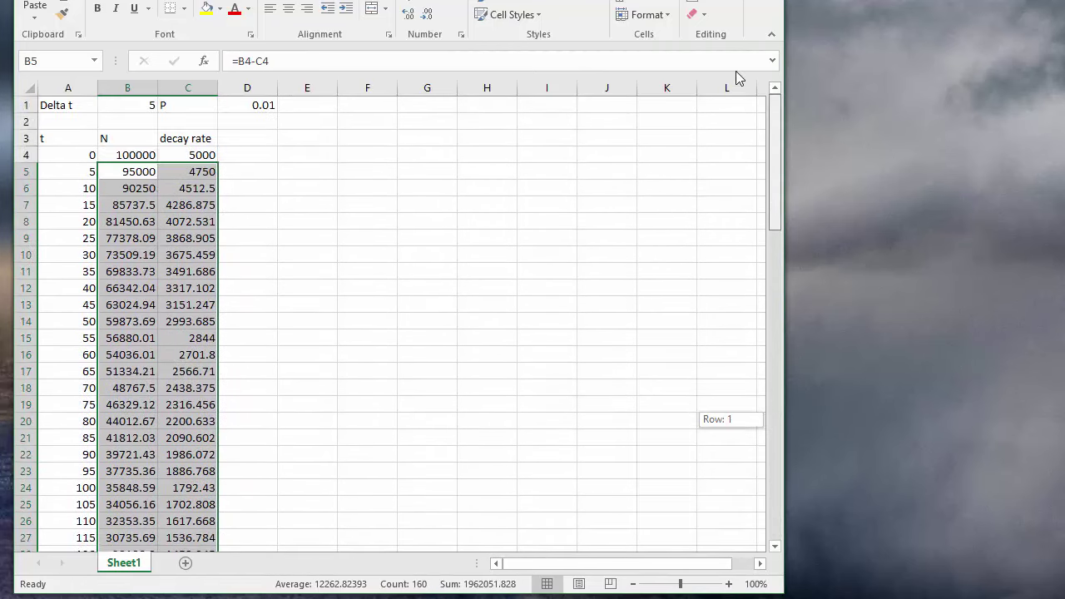
Select the t and N data in A3:B84 and bring up Insert > Recommended Charts.
left_click(424, 145)
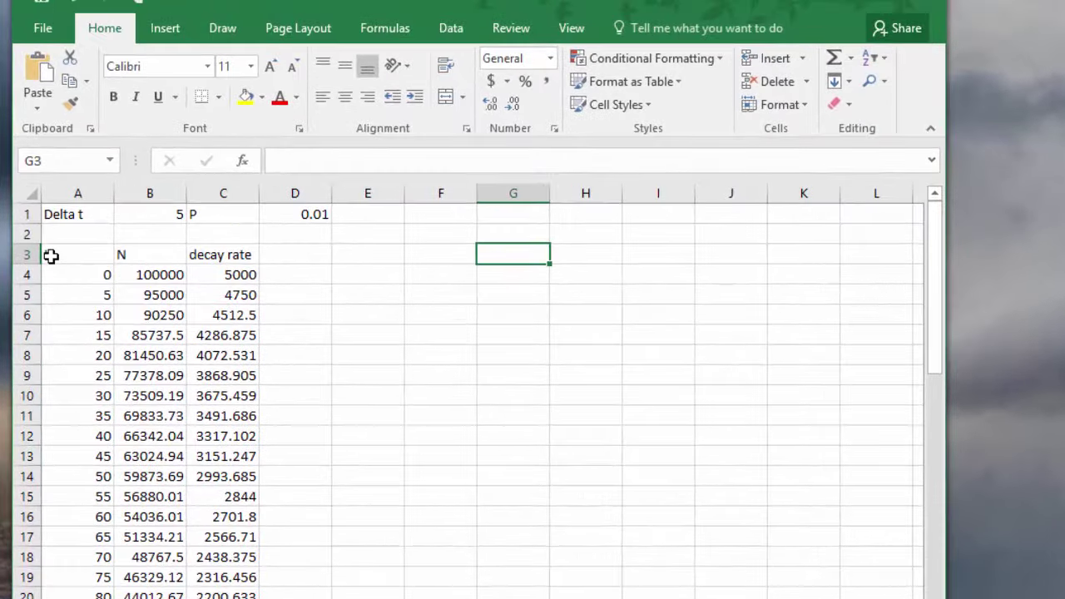
left_click_drag(55, 193, 136, 236)
left_click_drag(147, 303, 150, 595)
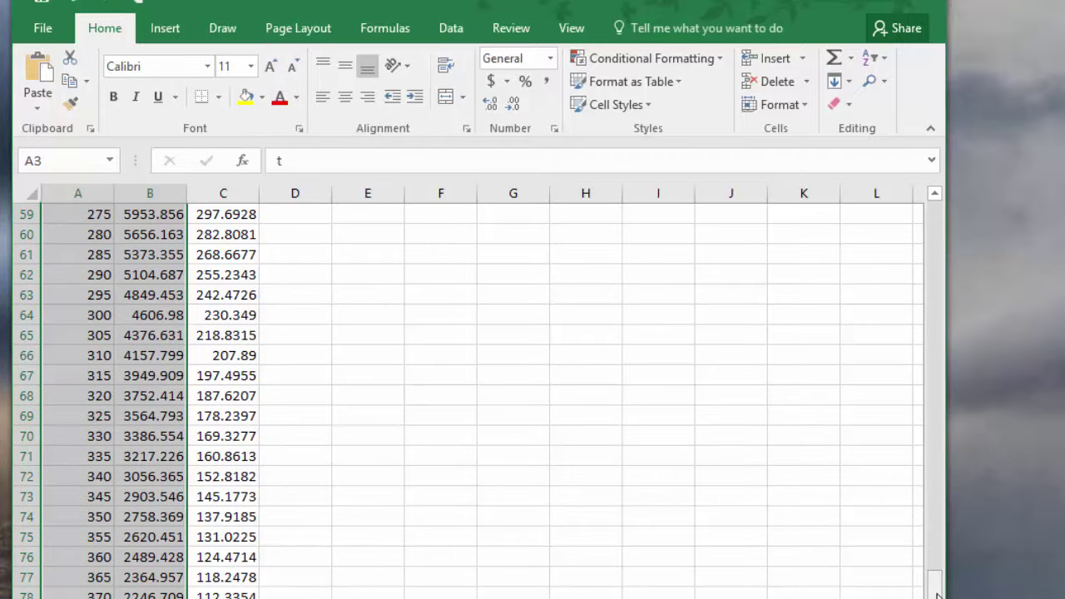
left_click_drag(935, 583, 931, 190)
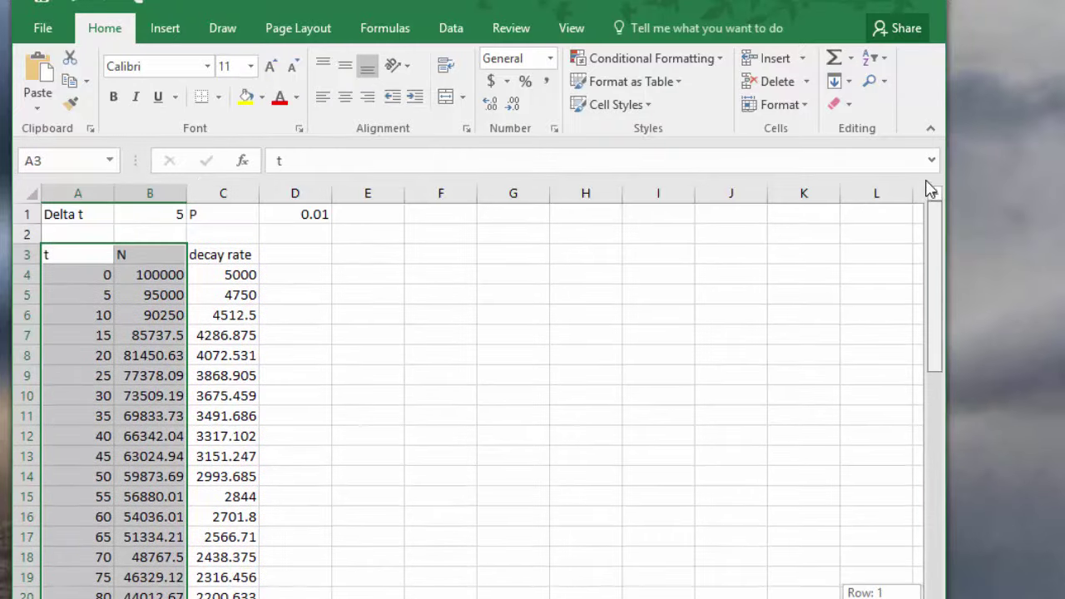
left_click(166, 31)
left_click(366, 104)
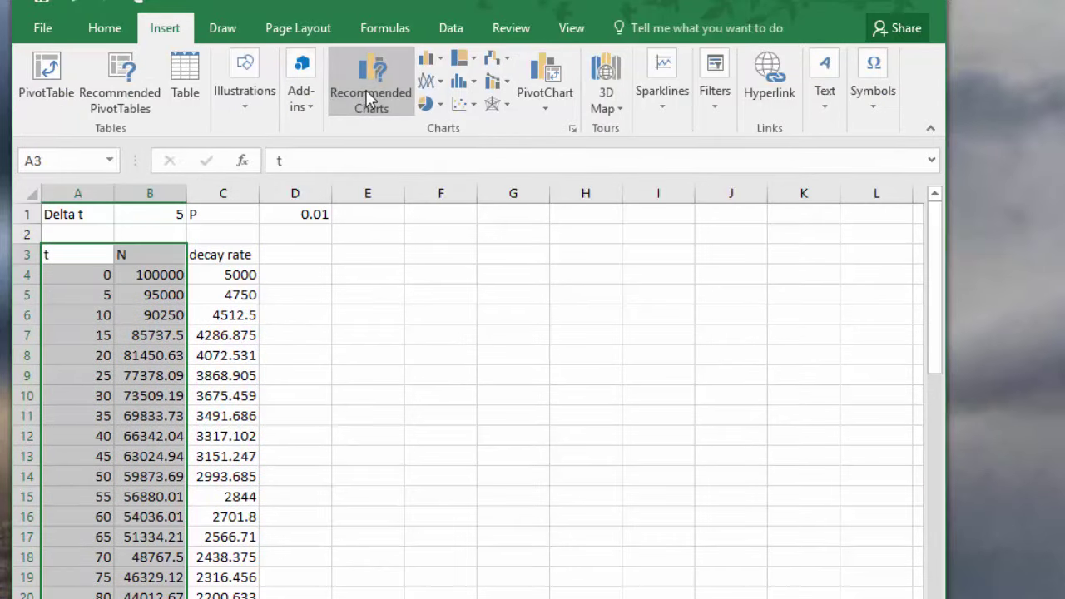
Insert the line chart of N against t and move it beside the data.
left_click(649, 485)
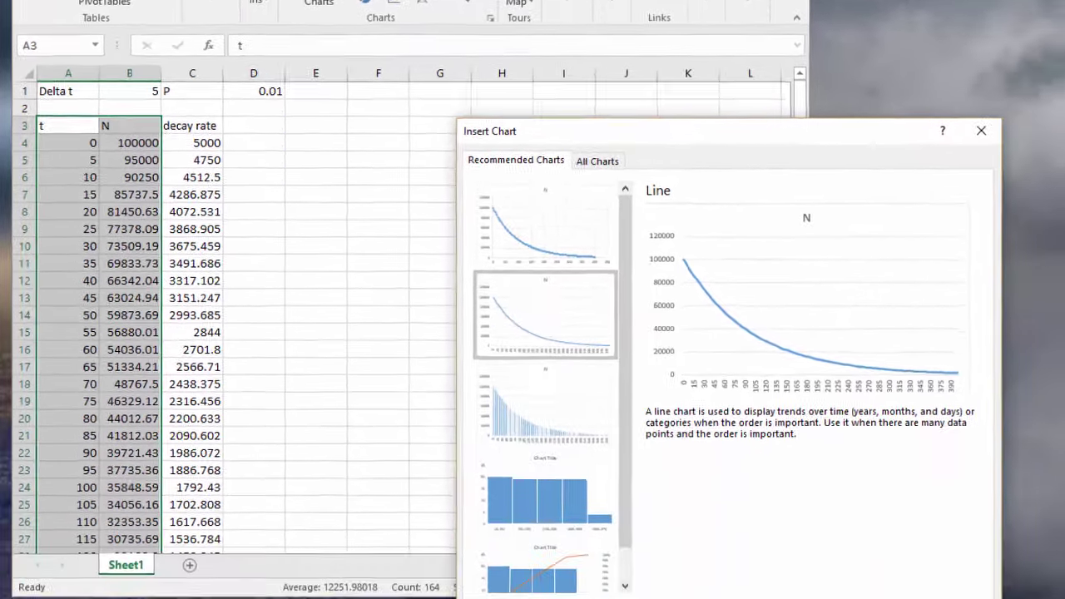
left_click(878, 598)
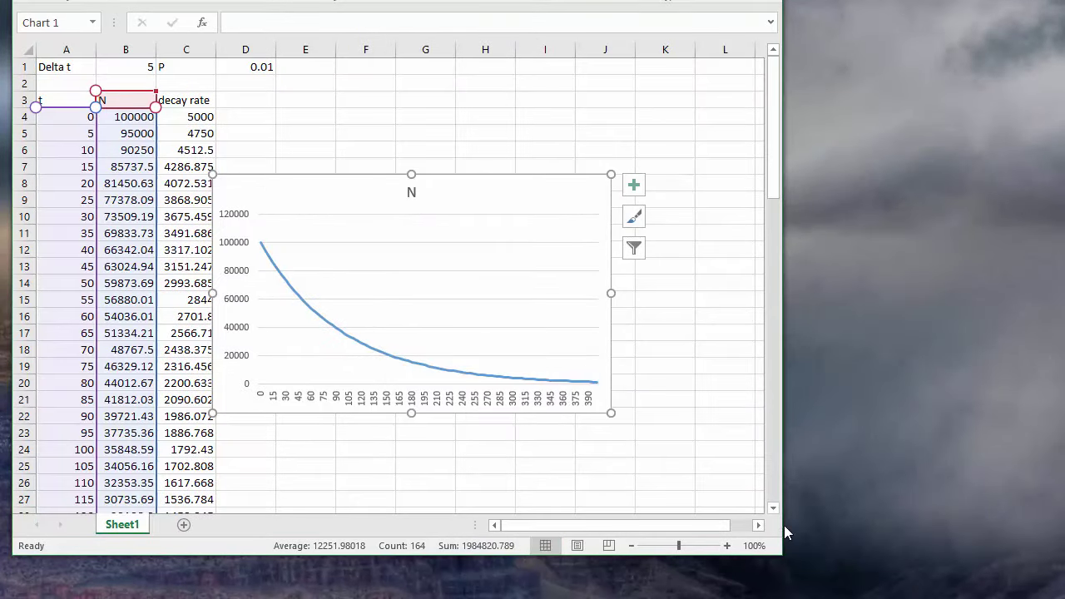
left_click_drag(479, 187, 520, 149)
mouse_move(302, 211)
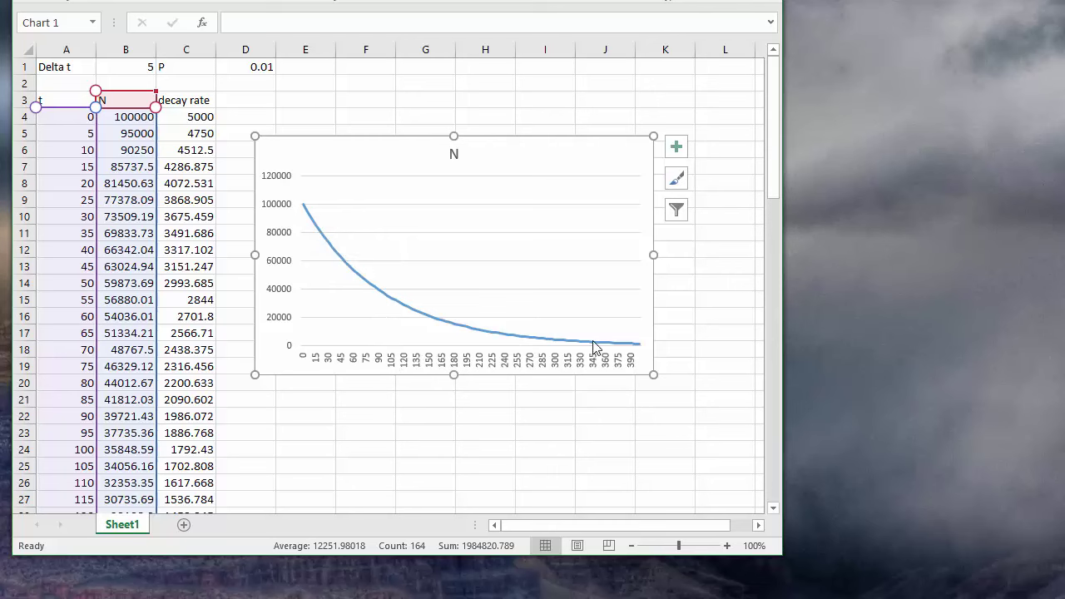
mouse_move(630, 345)
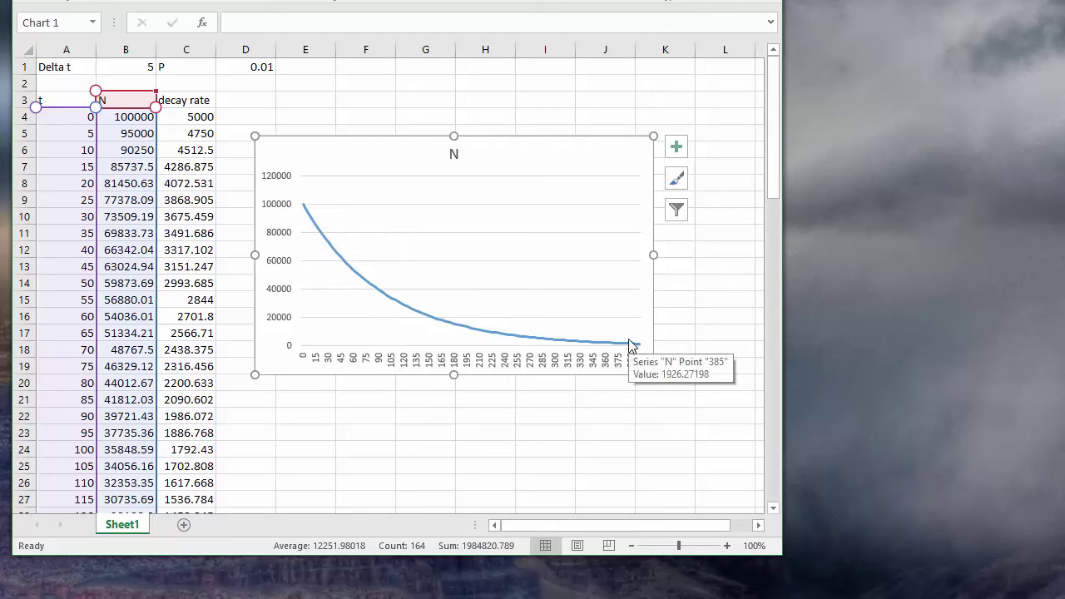